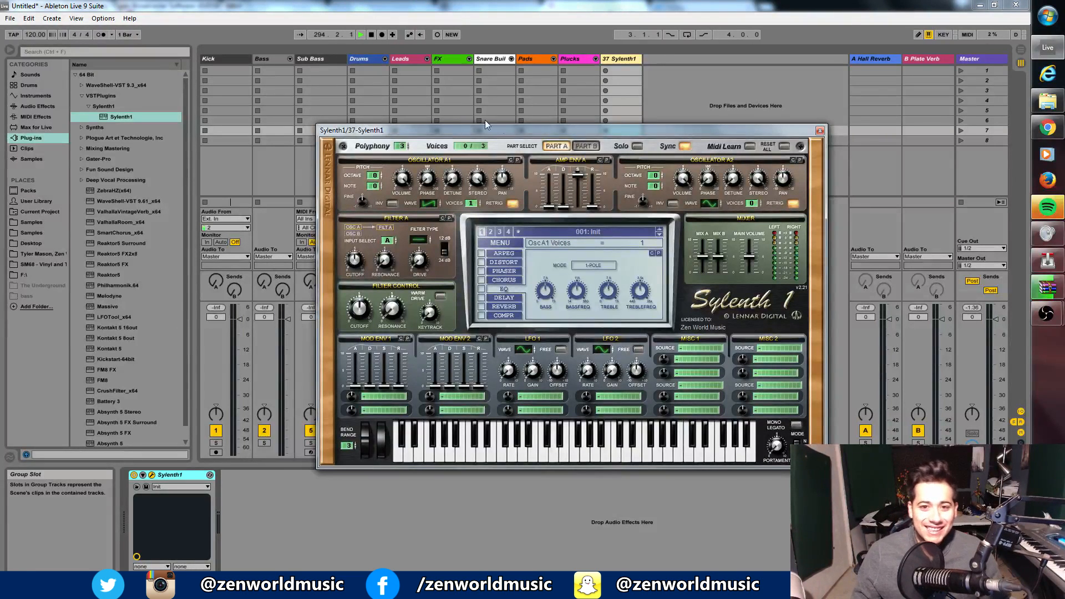
- Route Mod Env 1's first destination to Pitch AB, set its attack to about 3.91 and adjust the modulation amount
drag(504, 129, 480, 115)
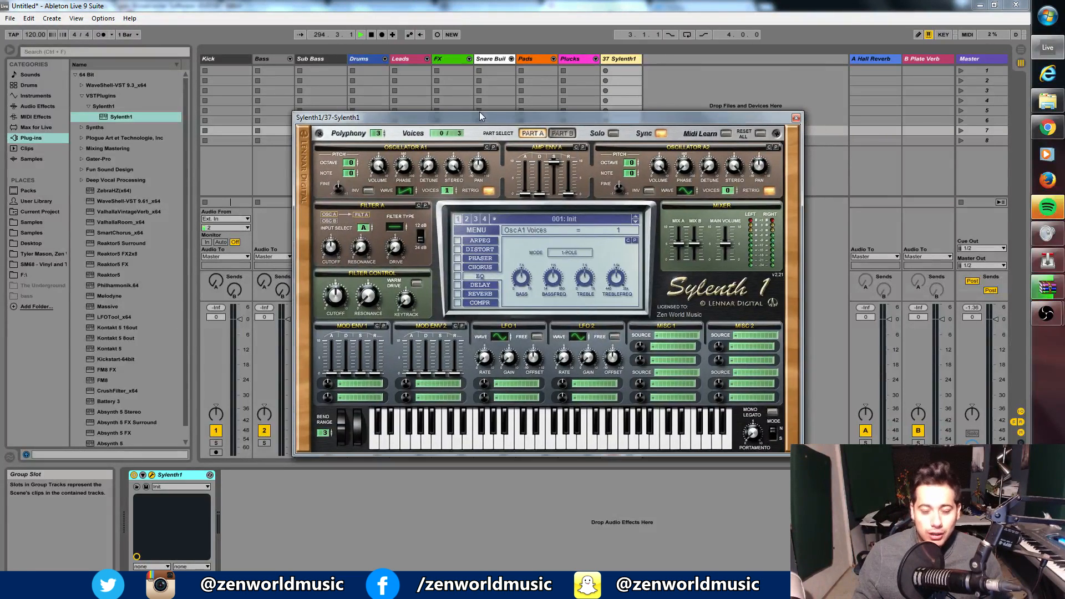
click(367, 395)
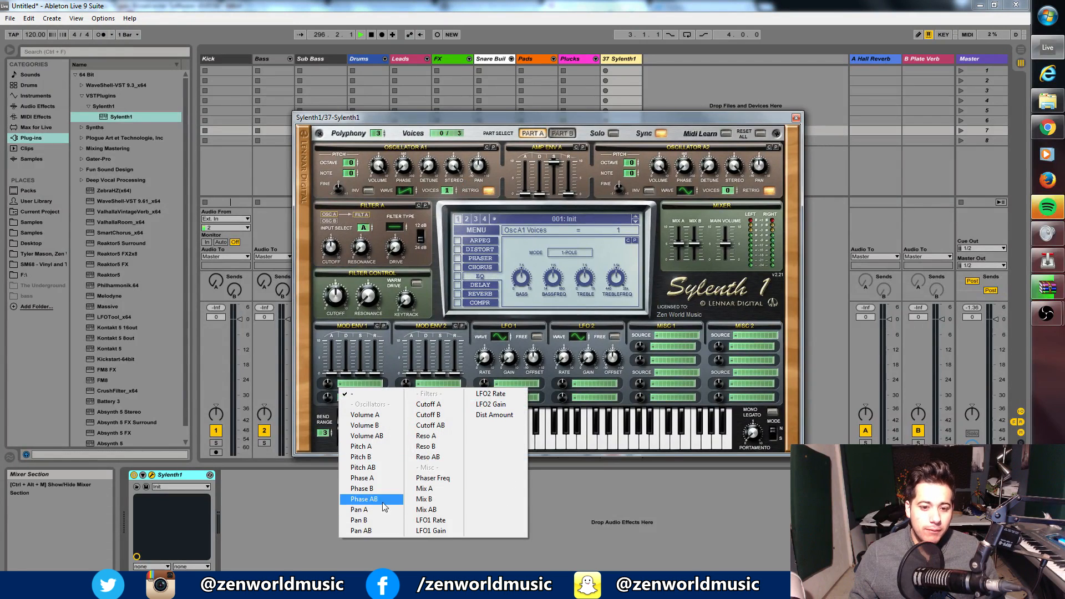
click(380, 471)
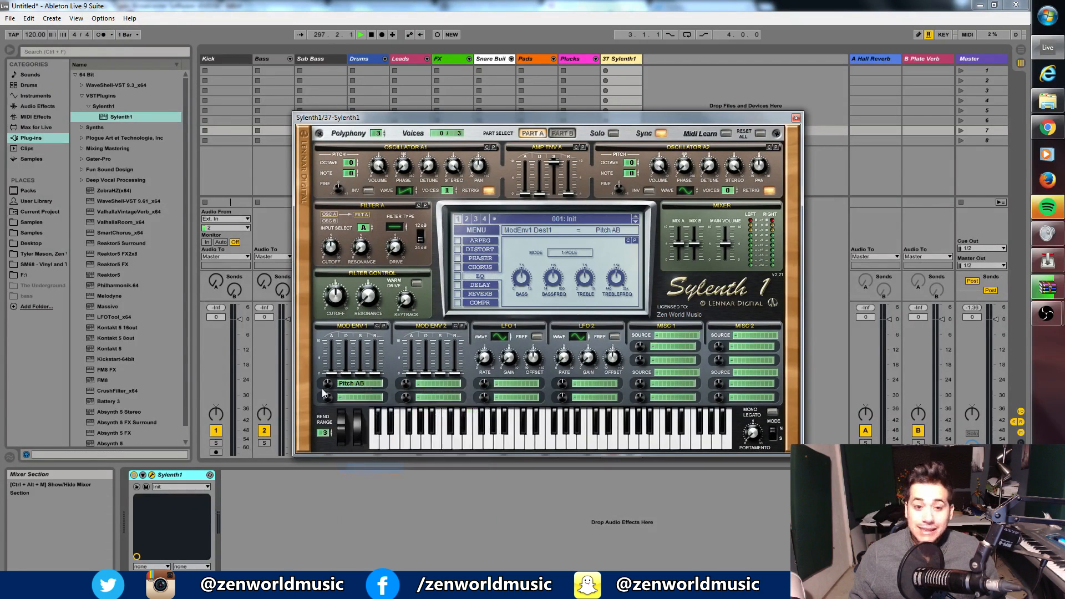
mouse_move(331, 371)
mouse_down()
mouse_move(331, 341)
mouse_move(331, 358)
mouse_up()
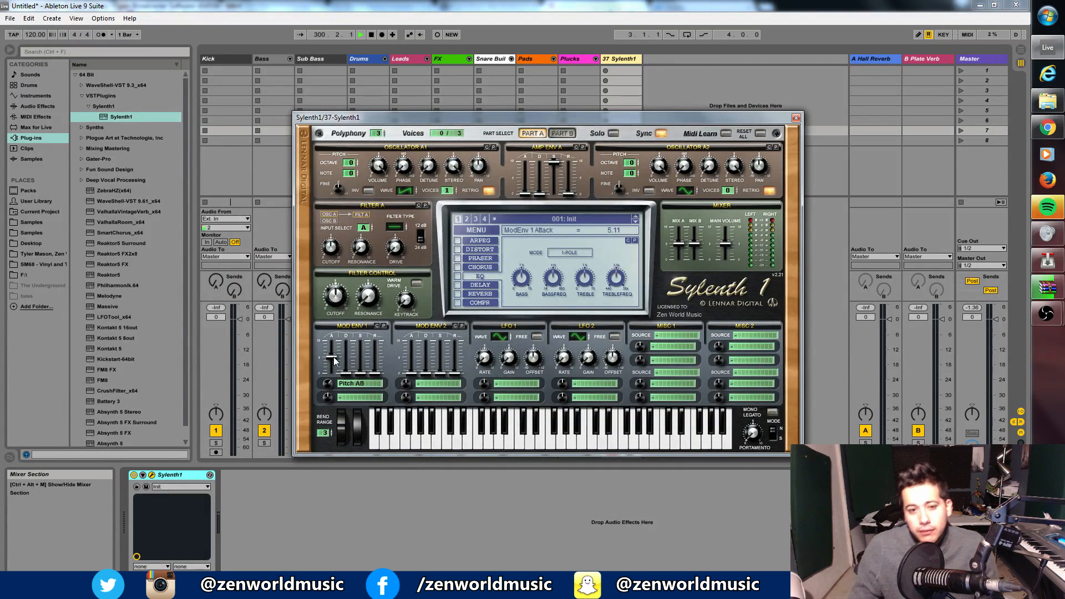
mouse_move(334, 361)
mouse_down()
mouse_move(329, 354)
mouse_move(344, 370)
mouse_up()
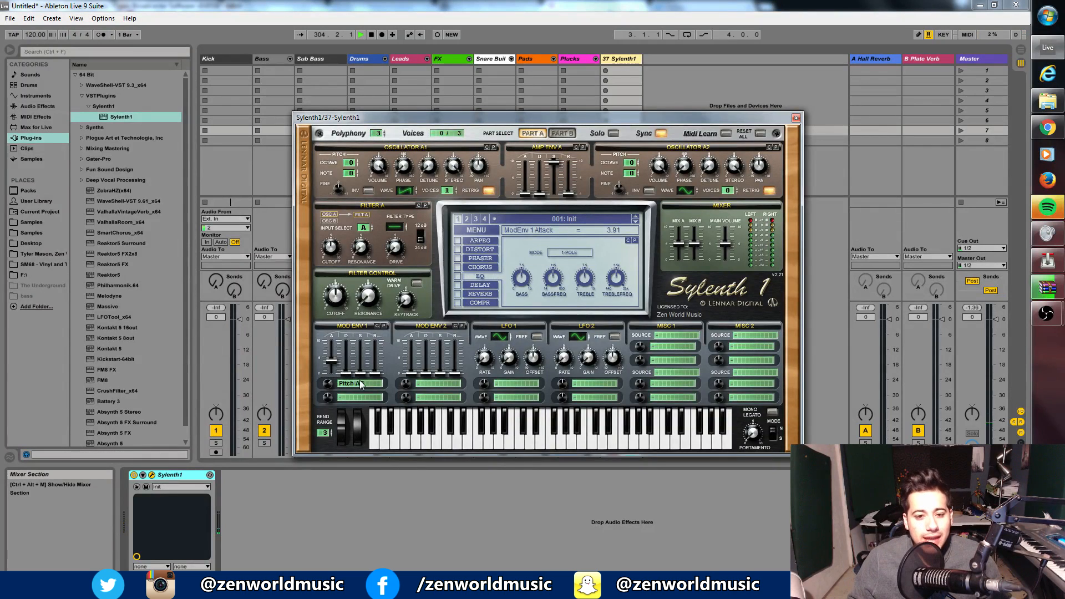
click(327, 383)
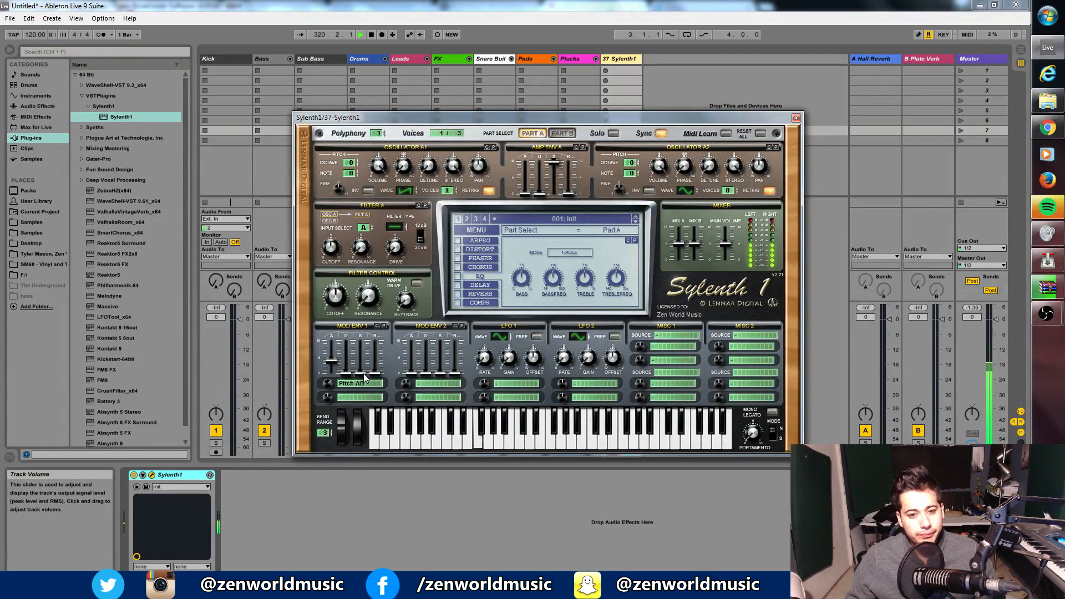
- Set Mod Env 1's sustain to about 4.94, try a decay of about 6.78, and return the decay to 0.00
drag(364, 374, 361, 339)
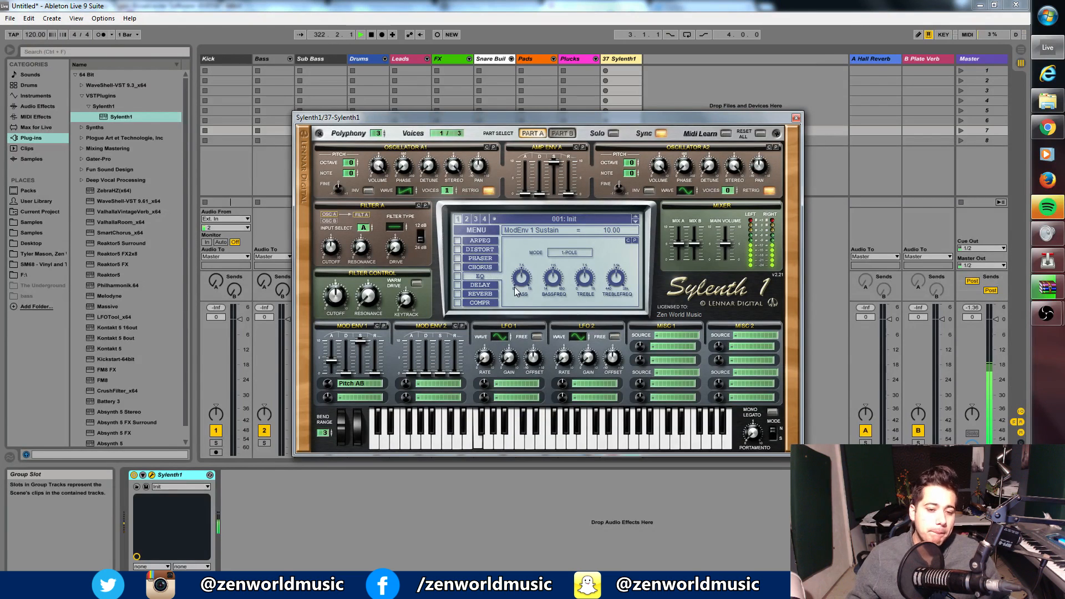
drag(364, 345, 373, 370)
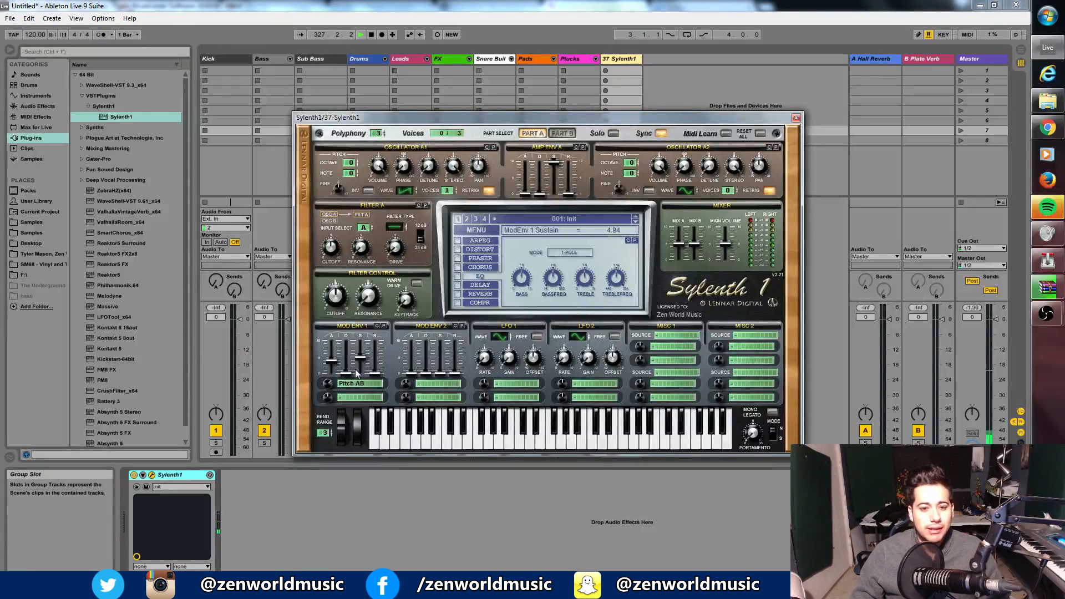
drag(350, 373, 368, 321)
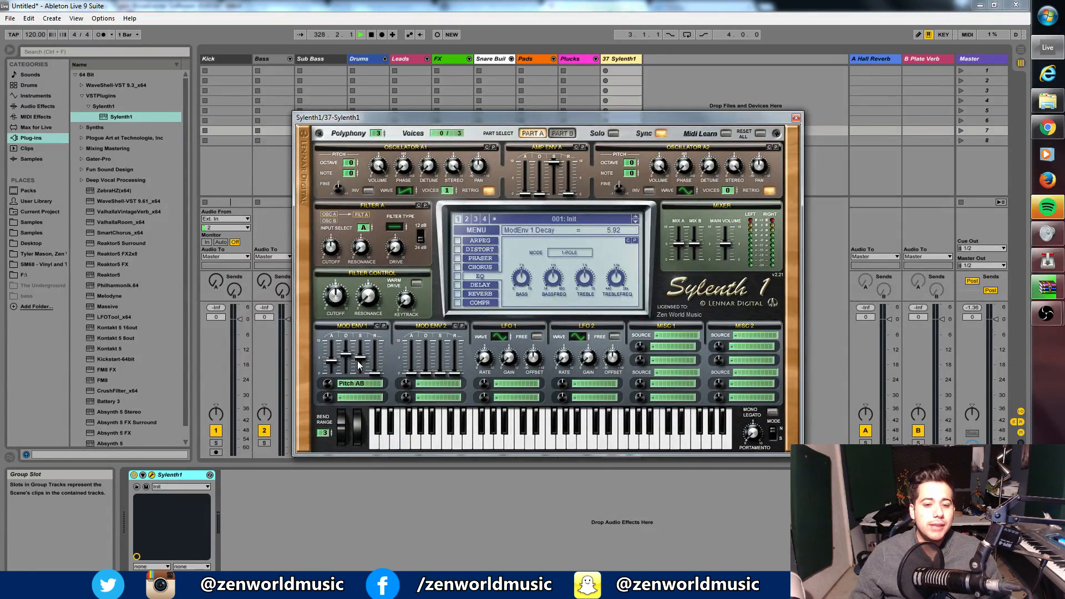
drag(358, 364, 367, 364)
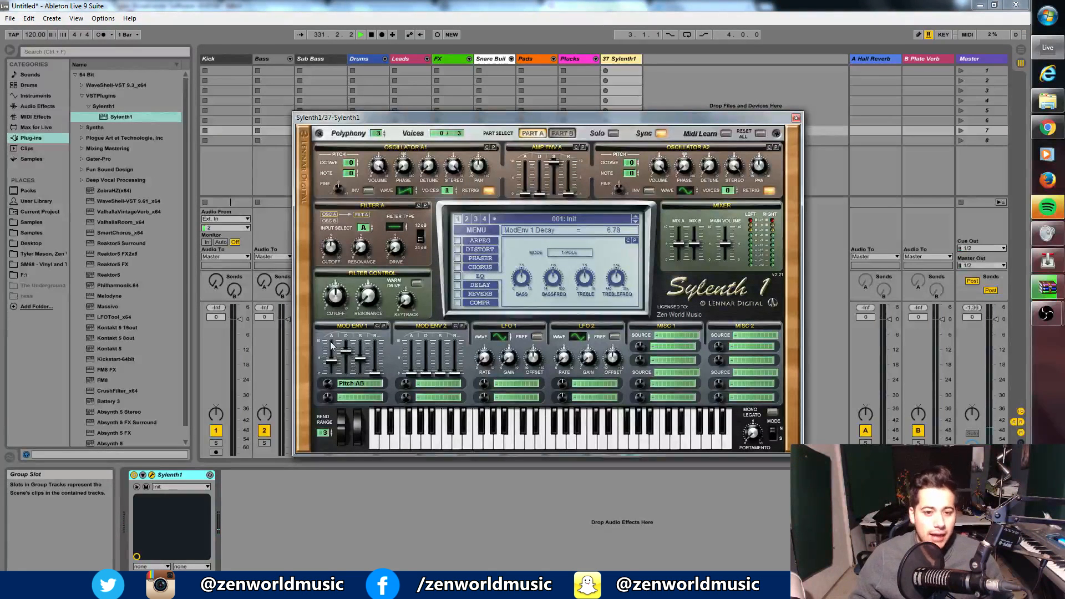
drag(351, 352, 348, 377)
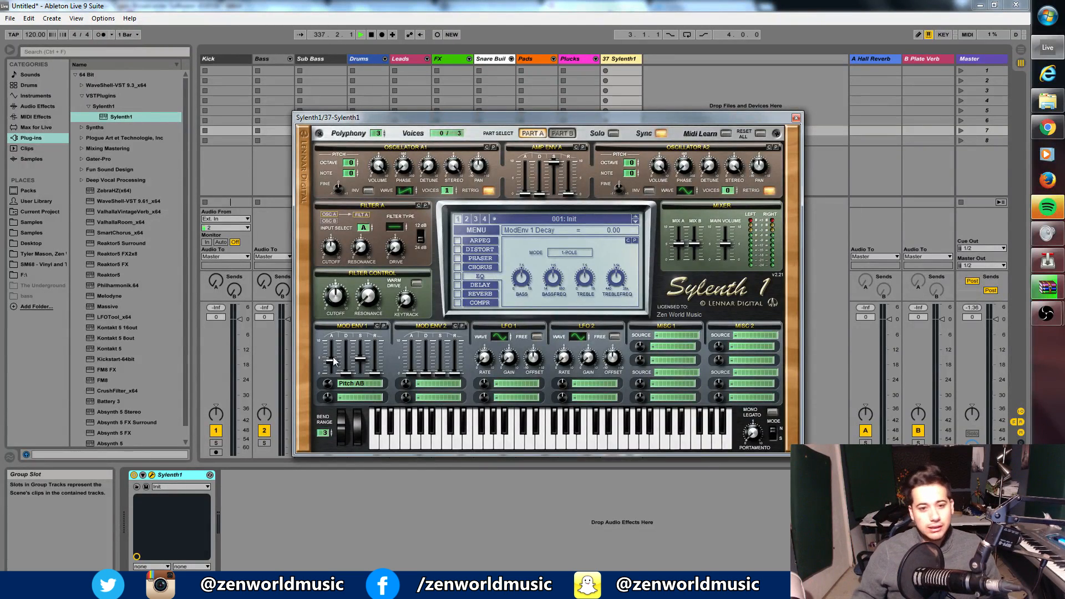
drag(346, 368, 344, 428)
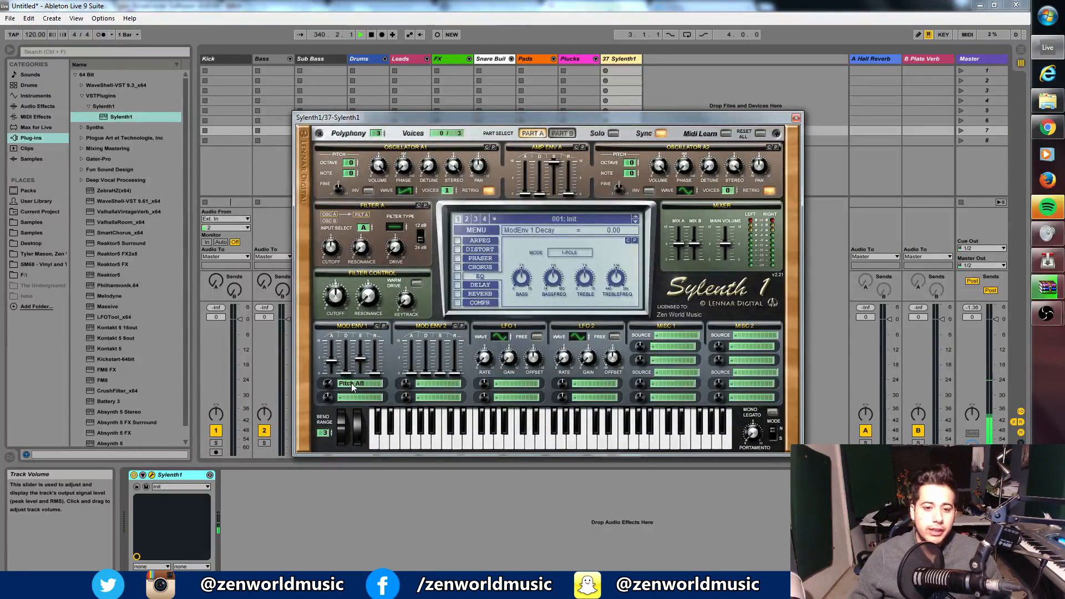
drag(346, 348, 345, 388)
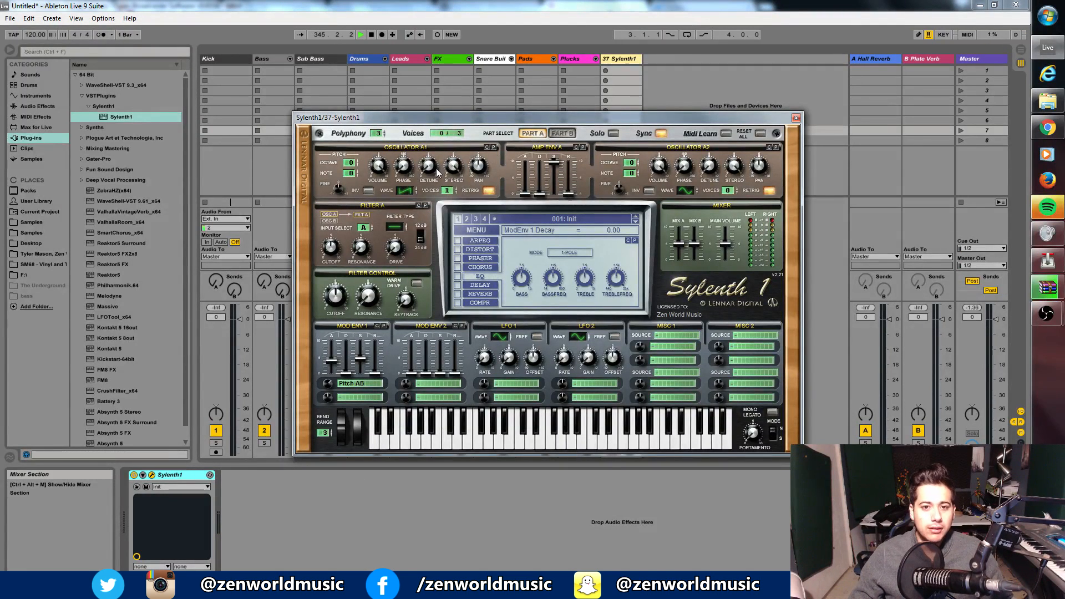
- Set Filter A to Bandpass with a cutoff of about 246 Hz
click(408, 229)
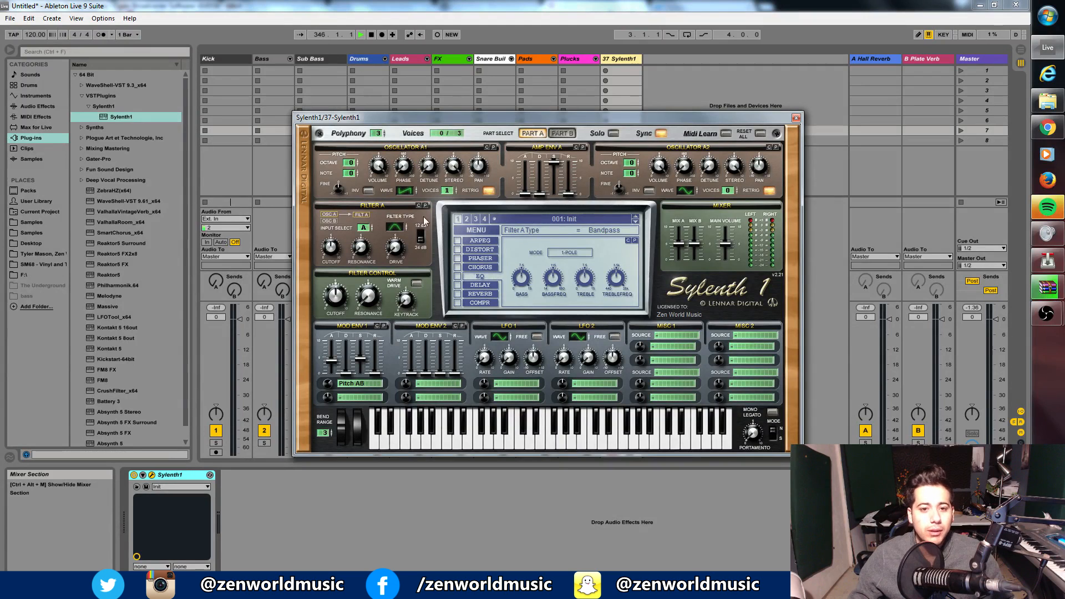
click(396, 230)
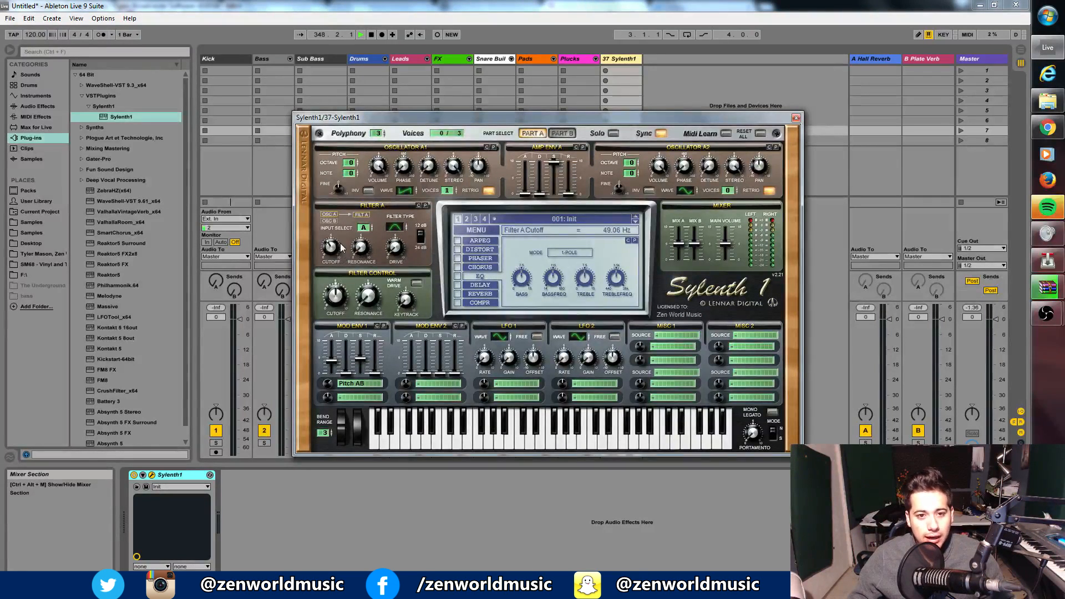
drag(339, 248, 347, 245)
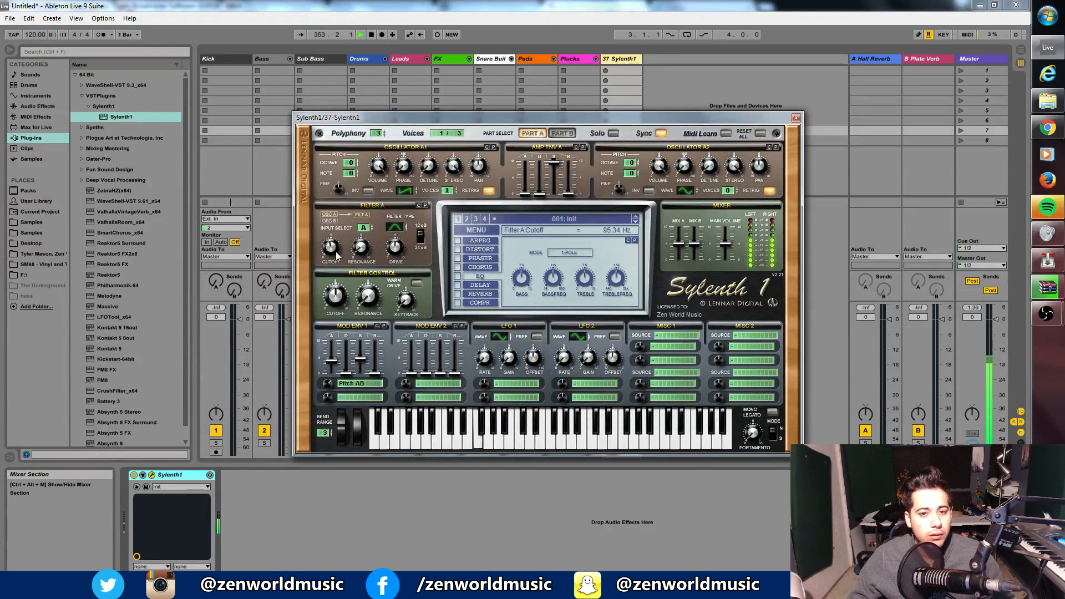
drag(336, 252, 342, 250)
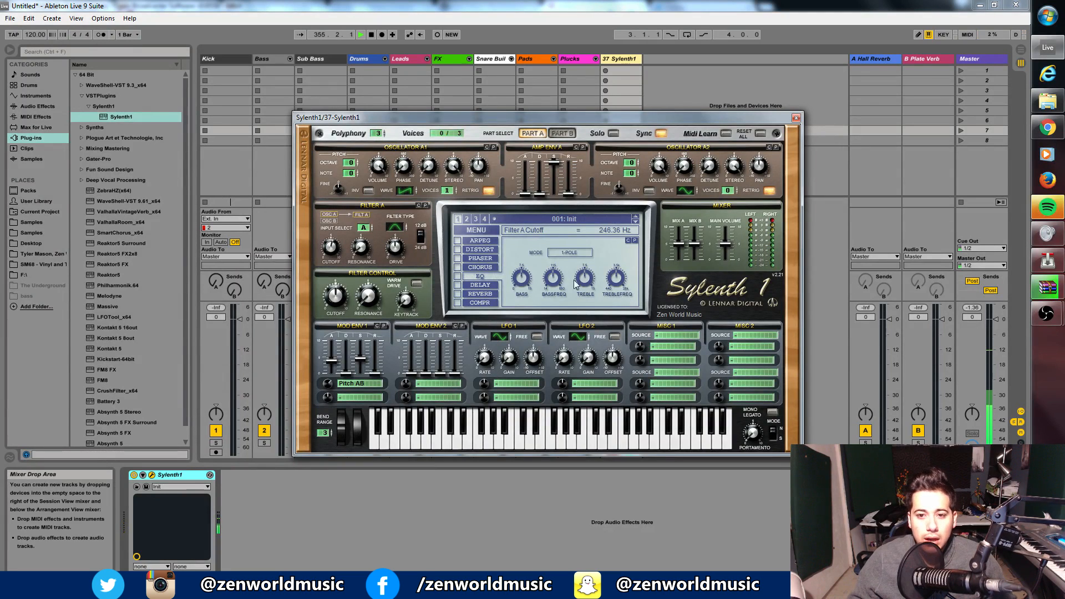
- Turn on the distortion effect with the FoldBack type and an amount of about 3.48
click(458, 249)
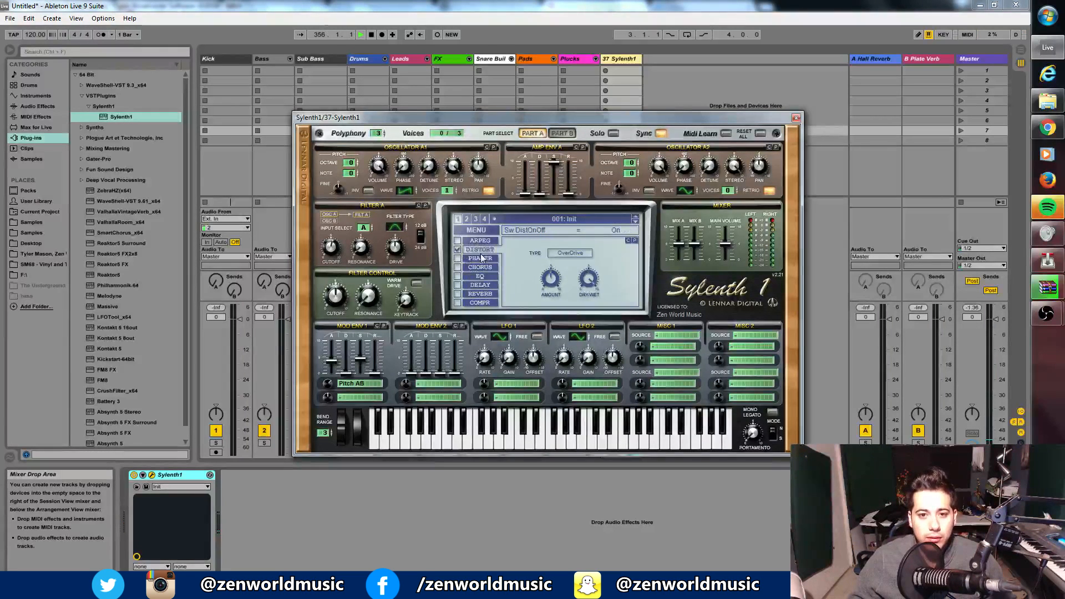
click(560, 253)
click(567, 269)
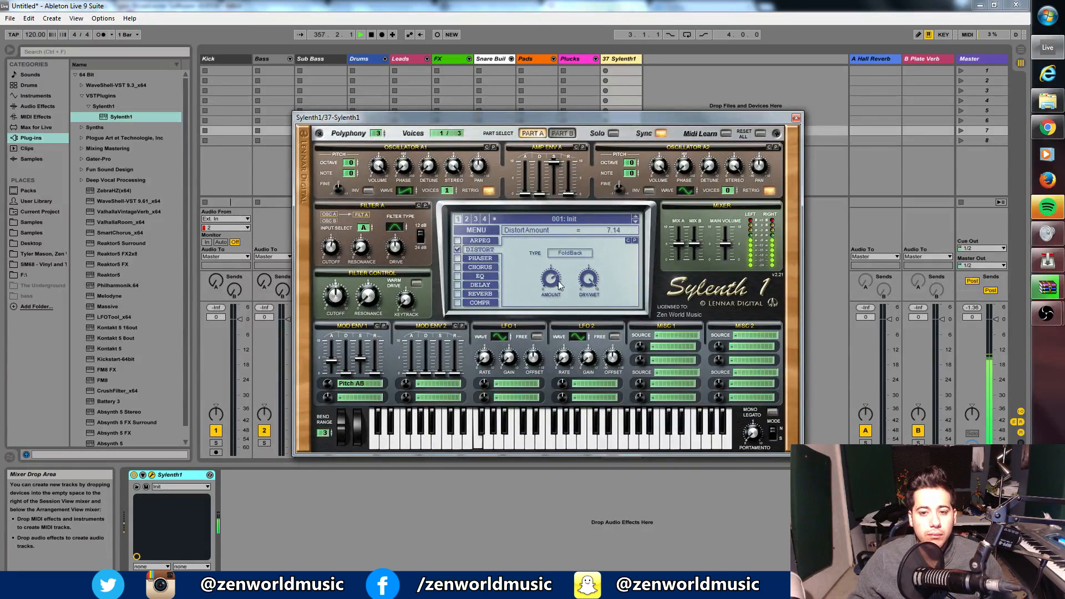
drag(560, 285, 545, 310)
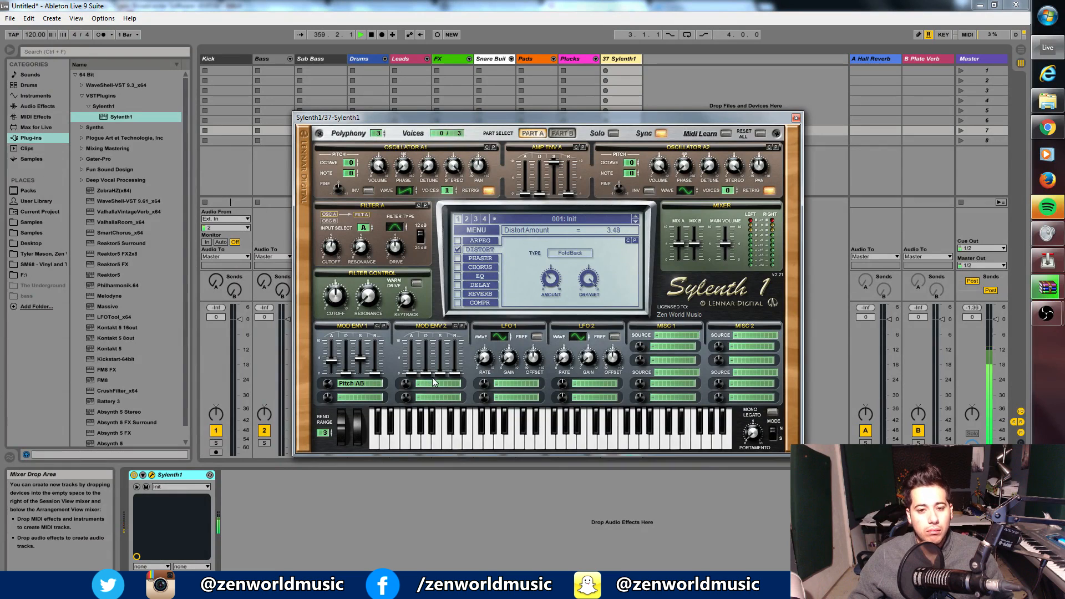
- Change the distortion to Decimate with an amount of about 1.48, and raise Filter A's resonance to about 3.48
click(566, 253)
click(560, 287)
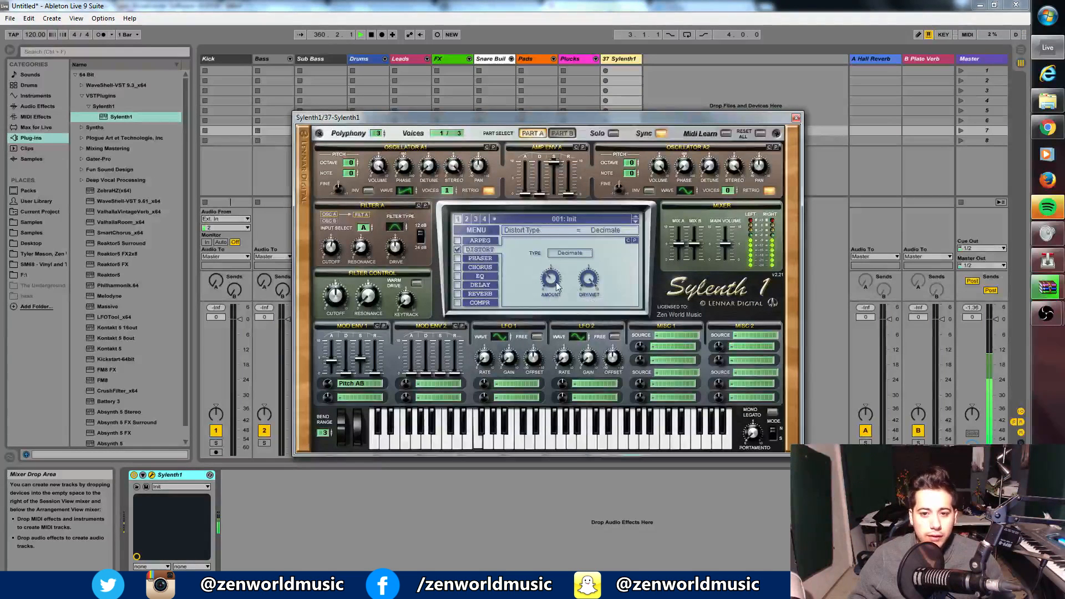
drag(558, 286, 557, 295)
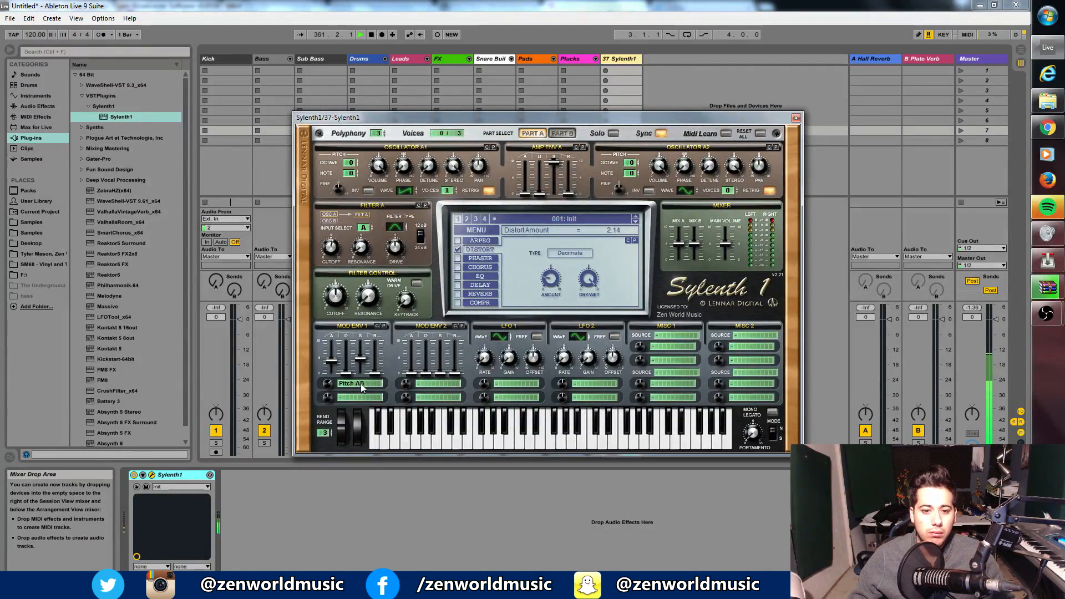
drag(364, 249, 366, 243)
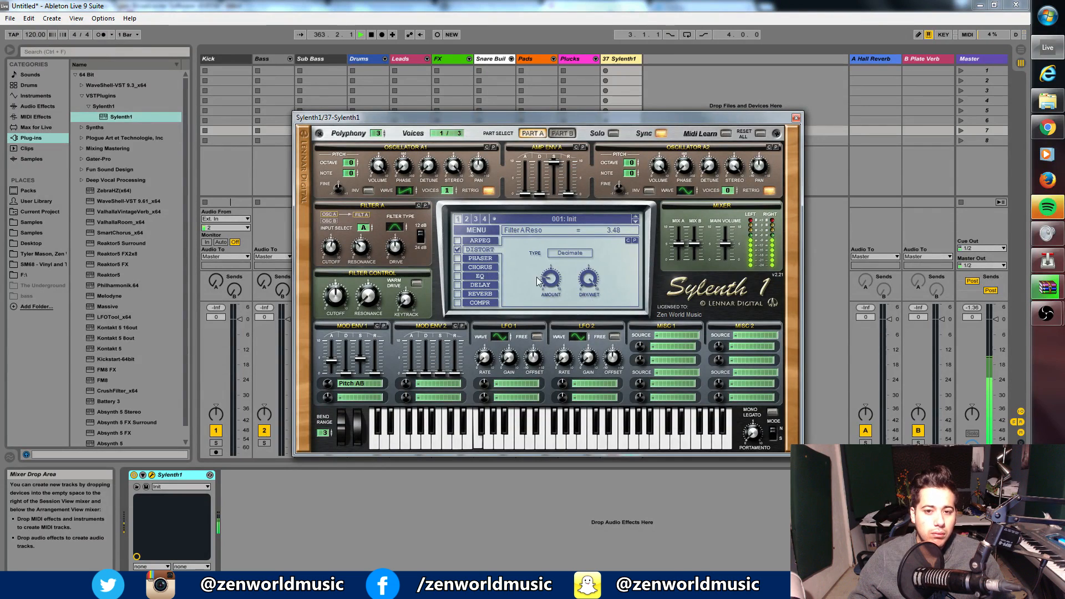
mouse_move(552, 280)
mouse_down()
mouse_move(567, 263)
mouse_move(542, 295)
mouse_up()
- Switch the distortion type to BitCrush and raise its amount to about 8.62
click(569, 252)
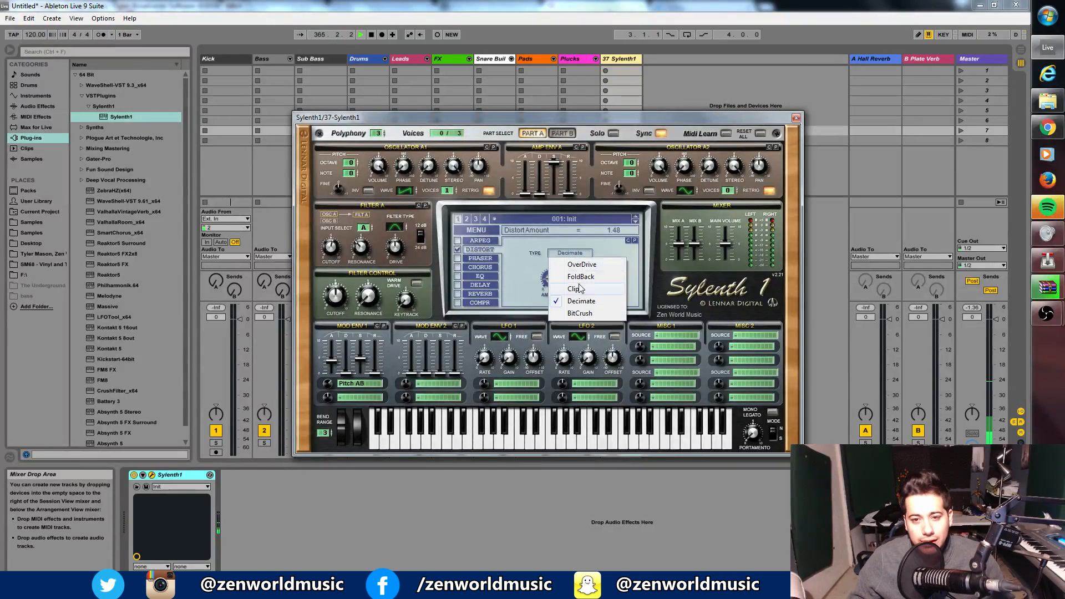
click(587, 313)
drag(559, 292, 557, 265)
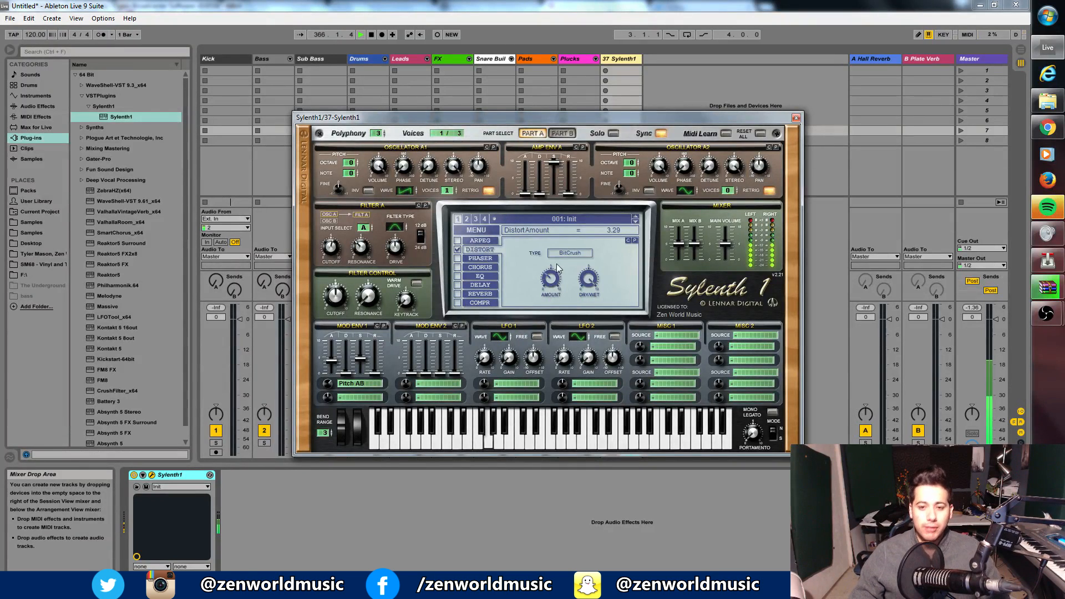
drag(584, 219, 577, 229)
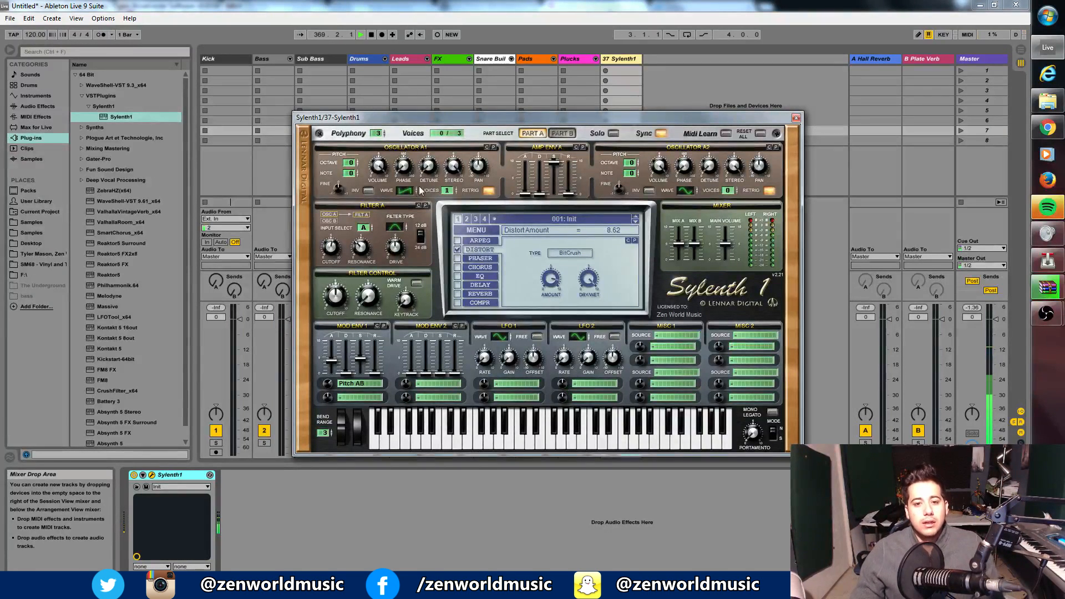
- Route LFO 1 to Phase AB with a gain of about 6.90 and a 1/128D rate, raising Mod Env 1's sustain to 10.00
click(514, 383)
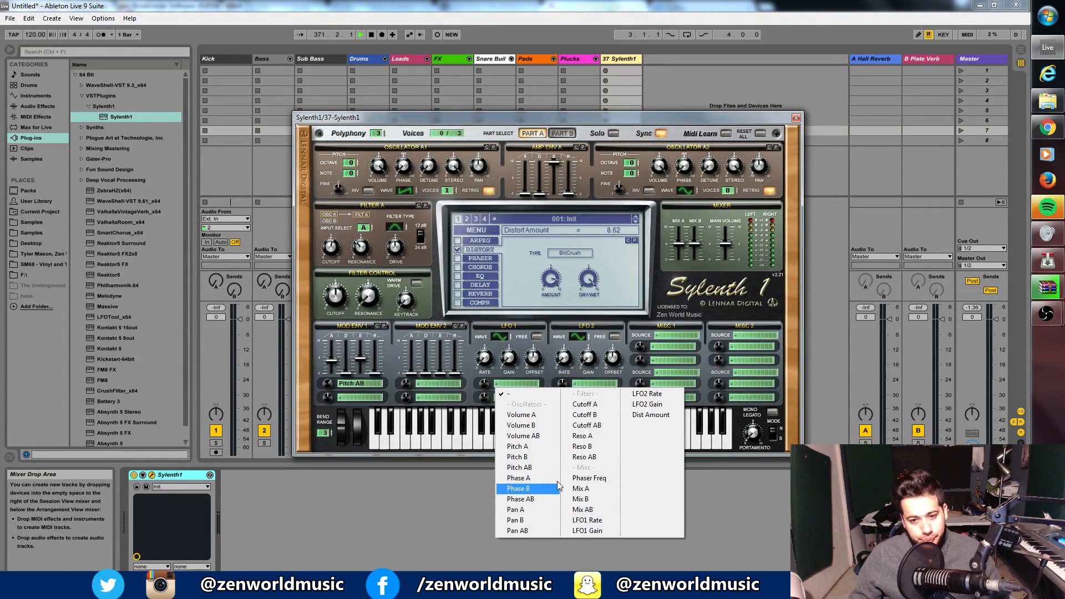
click(541, 498)
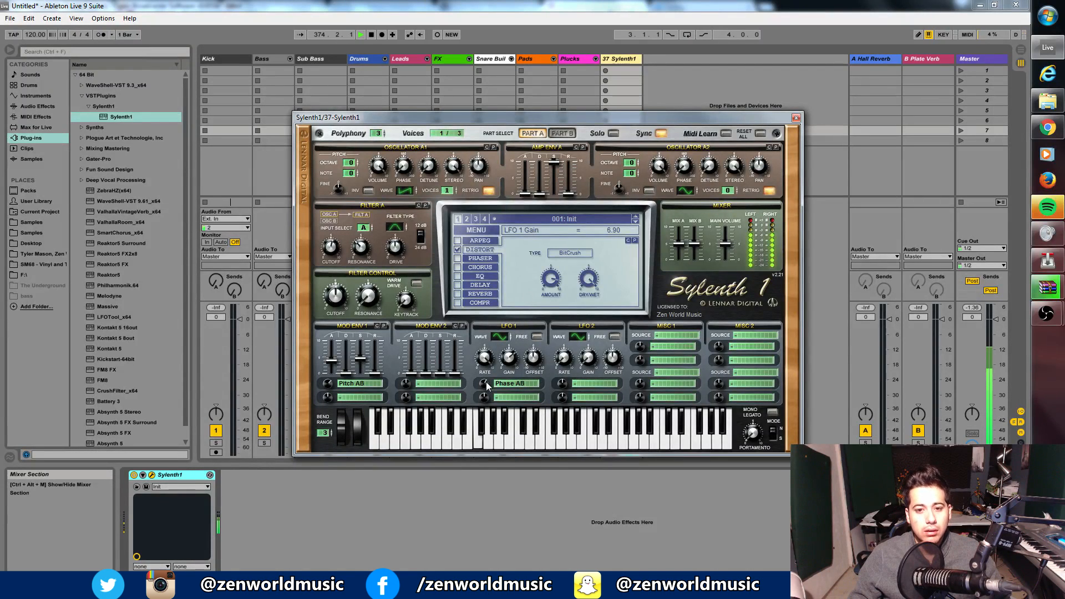
drag(487, 361, 485, 384)
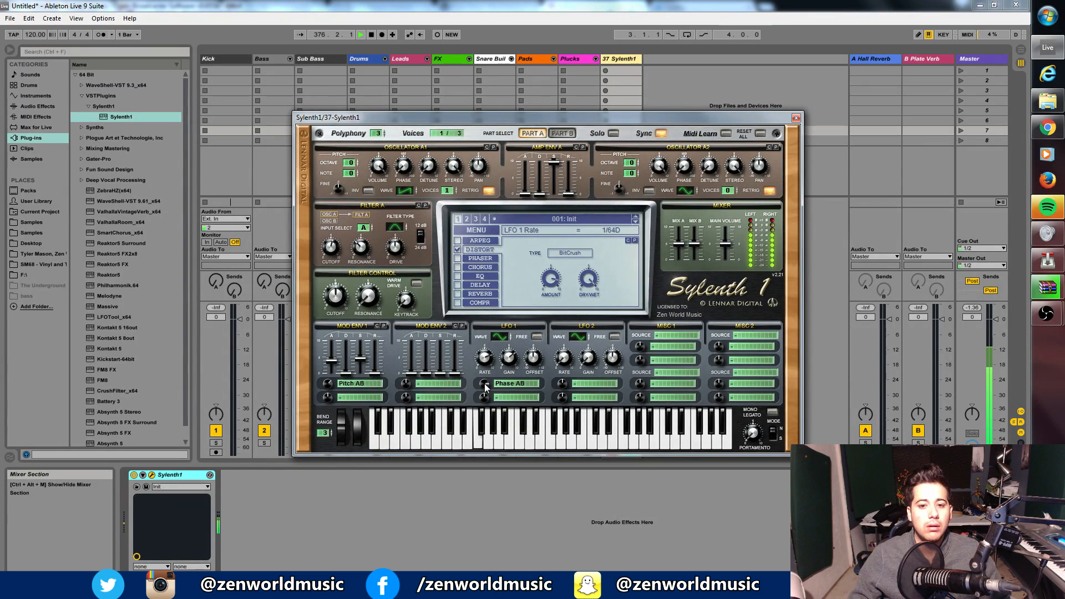
drag(360, 360, 360, 342)
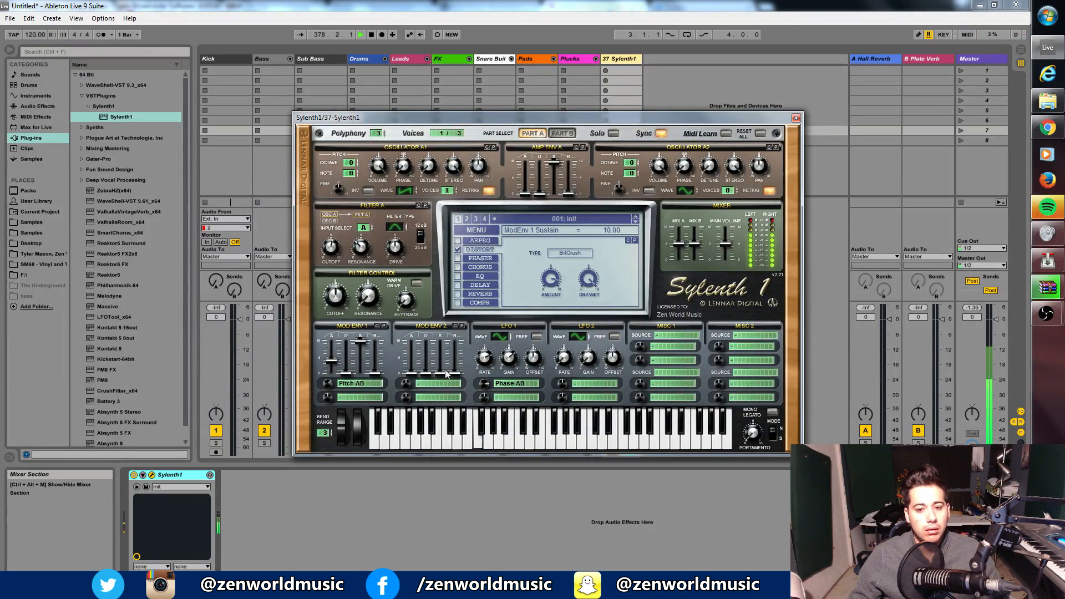
drag(487, 358, 489, 364)
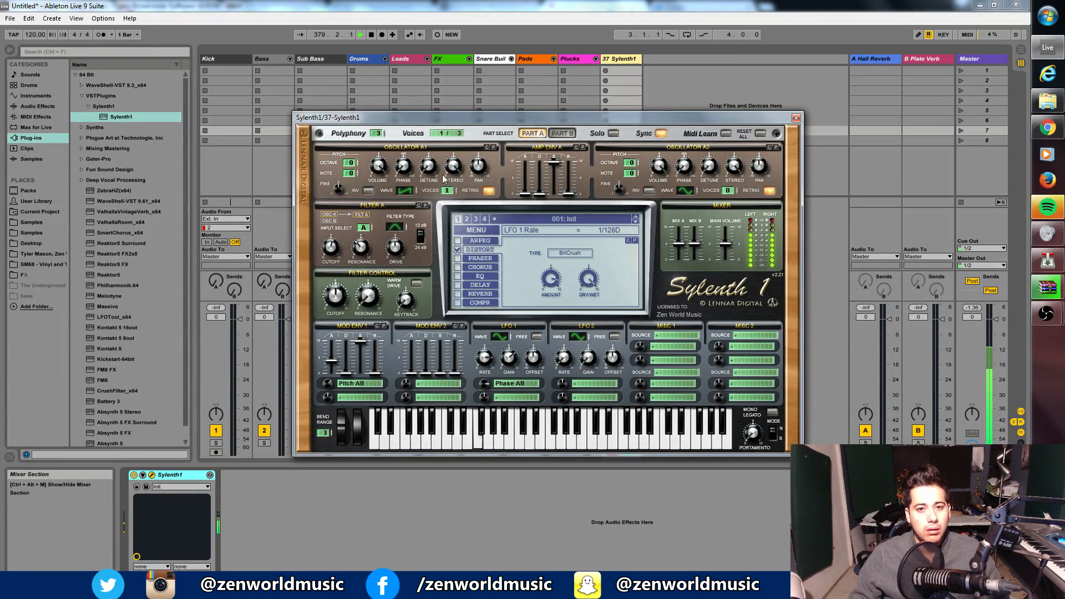
- Set oscillator A1's phase to about 233 degrees and LFO 1's Phase AB modulation amount to about 6.67
drag(404, 166, 410, 168)
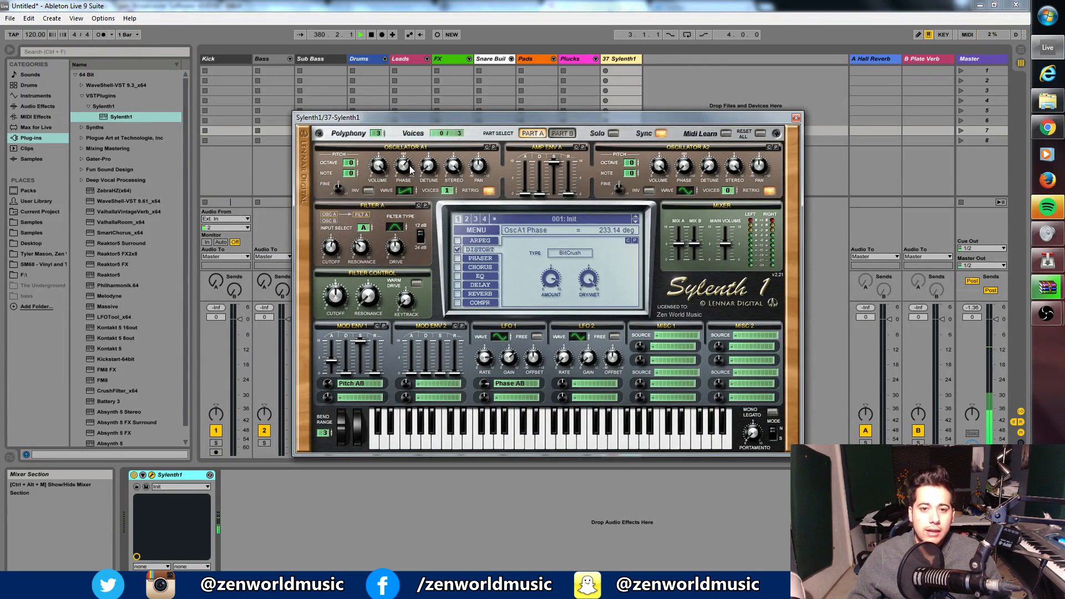
drag(486, 384, 488, 387)
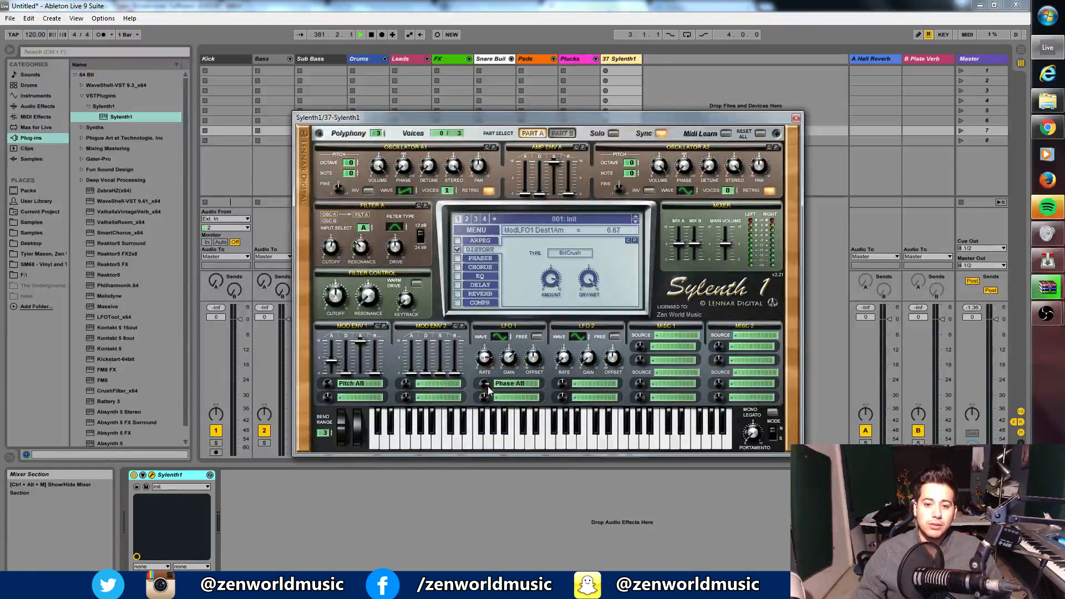
- Change LFO 1's first destination to Dist Amount and set the LFO rate to 1/8
click(495, 385)
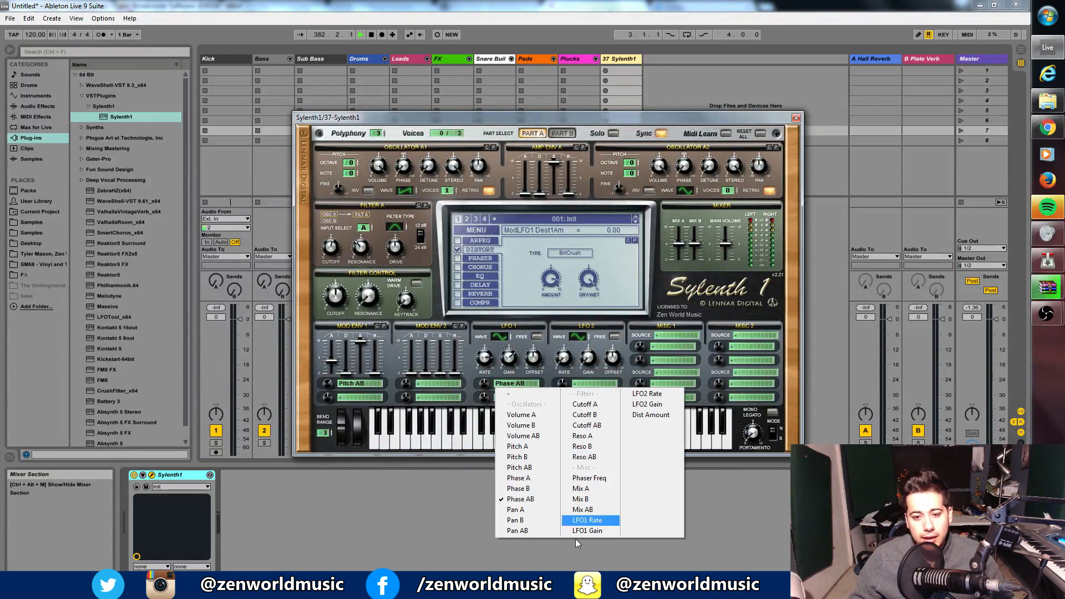
click(665, 415)
drag(486, 361, 490, 381)
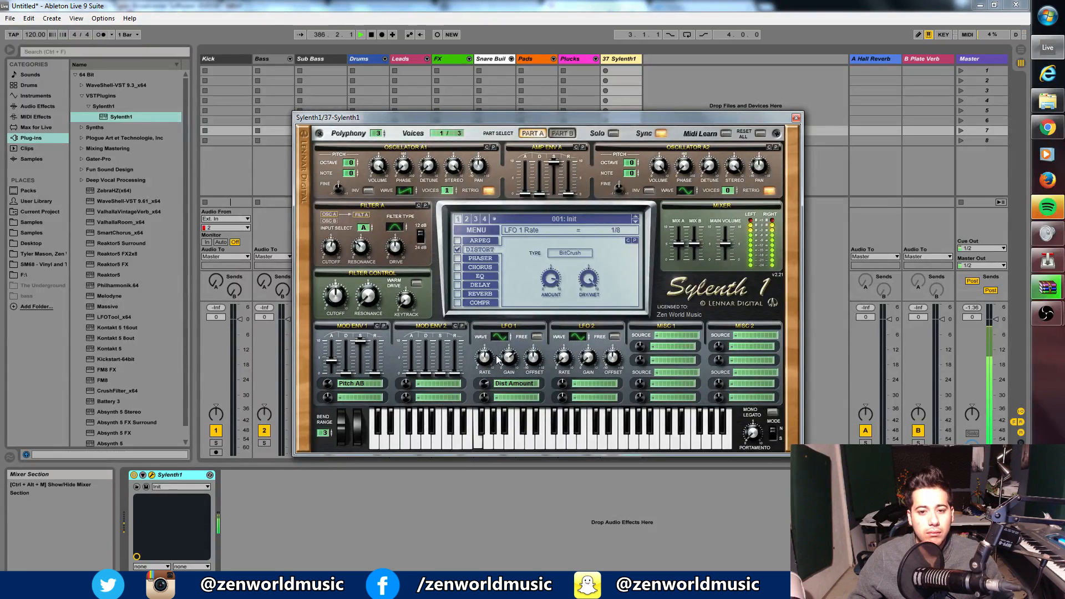
- Clear LFO 1's first destination, set its gain to about 6.95, and switch the distortion type to OverDrive
click(495, 383)
click(504, 383)
drag(511, 360, 513, 360)
click(570, 252)
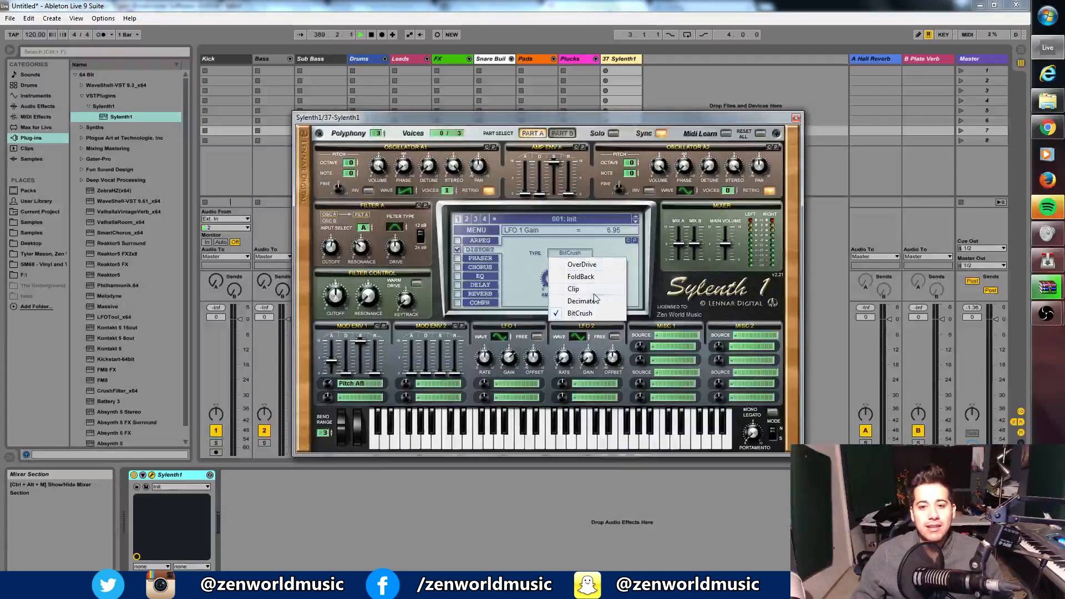
click(571, 245)
- Route LFO 1 to Dist Amount with a modulation amount of about 4.48, and set the distortion amount to about 2.67
click(505, 383)
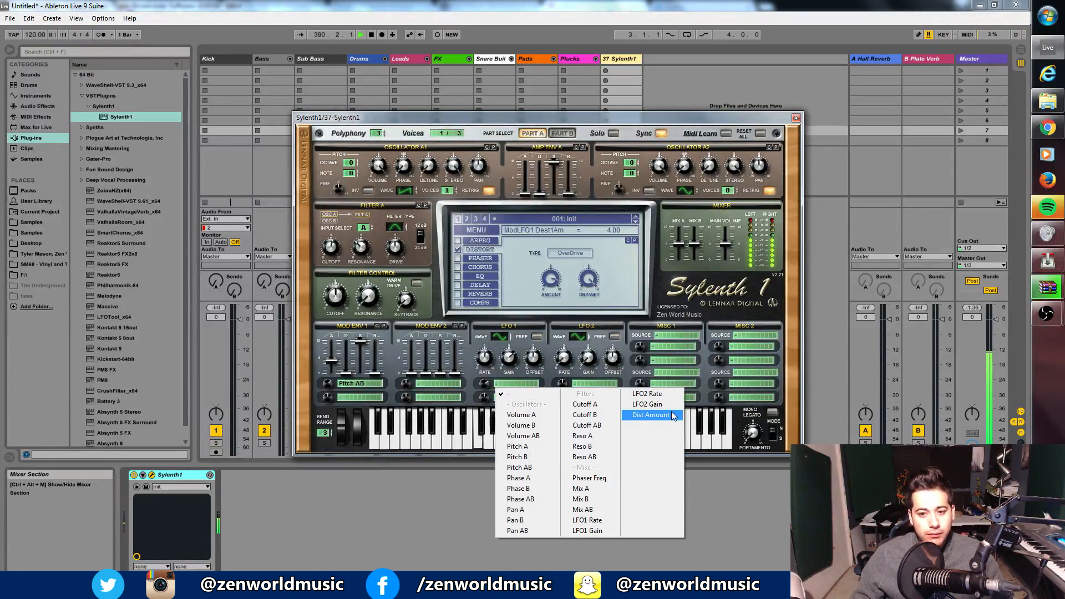
click(651, 415)
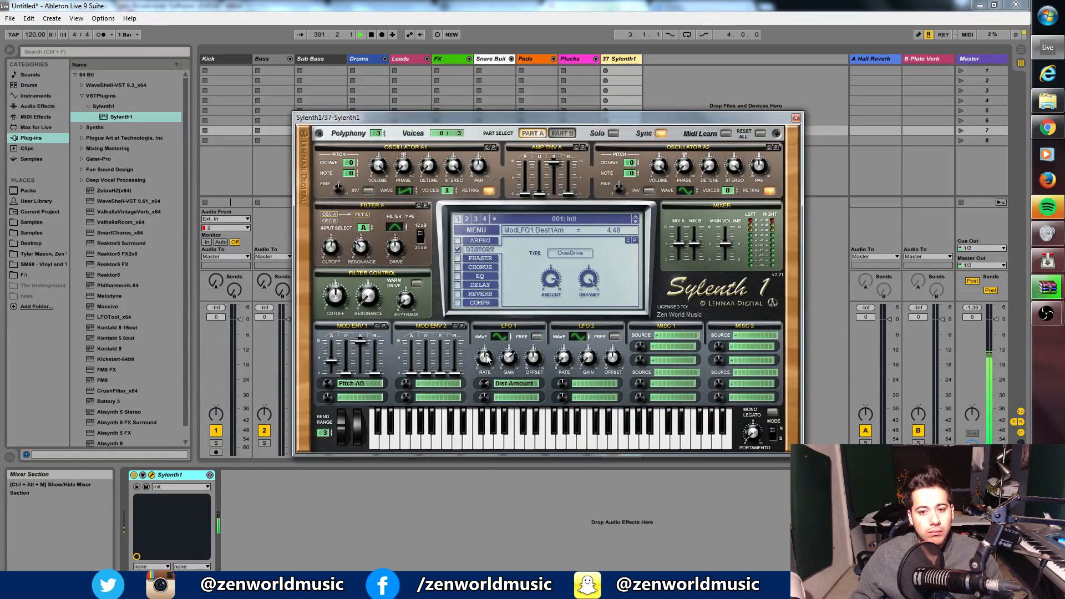
drag(488, 362, 499, 342)
drag(554, 282, 562, 295)
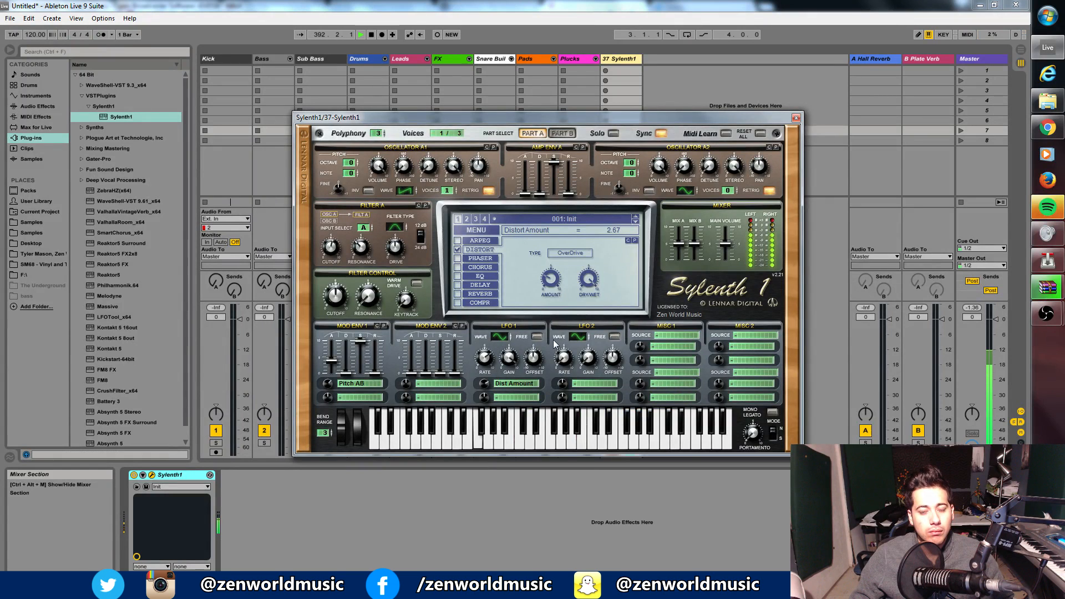
drag(485, 386, 548, 330)
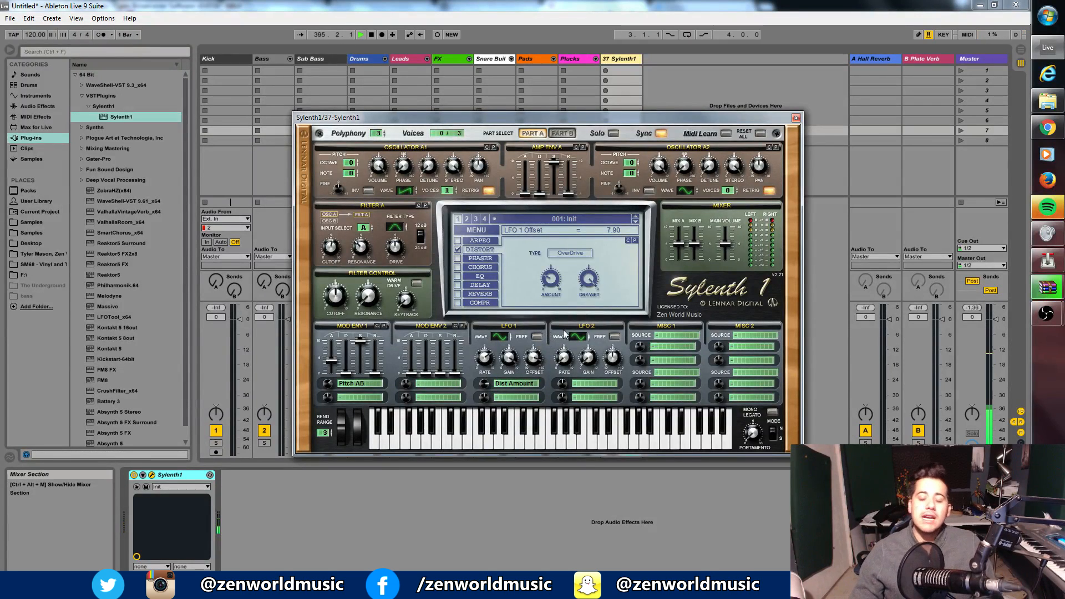
- Remove Dist Amount as LFO 1's first destination and set LFO 1's gain to about 8.33
click(502, 388)
click(537, 399)
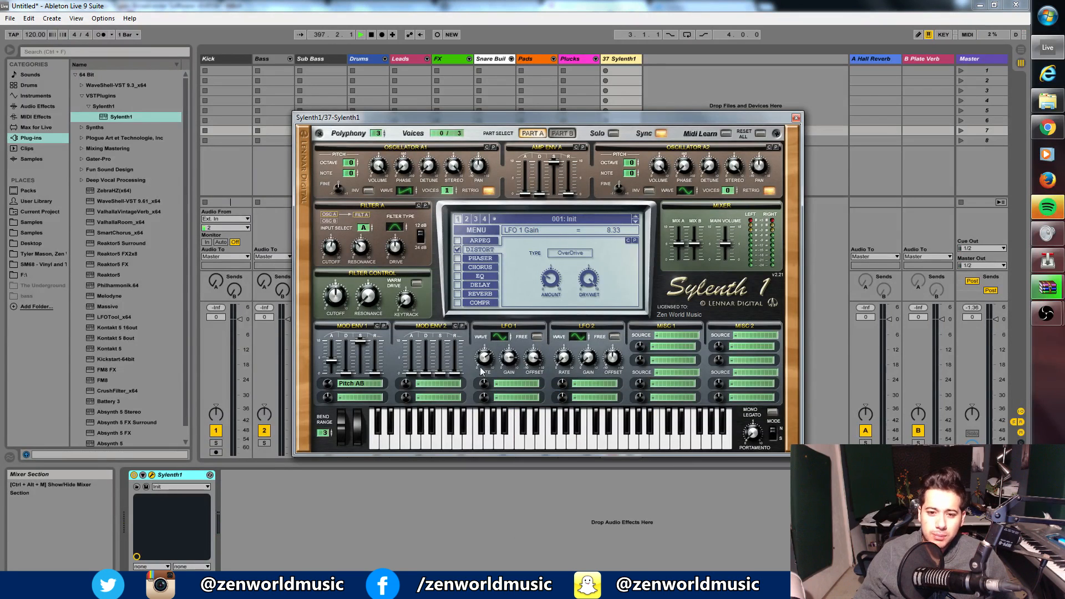
drag(511, 363, 511, 359)
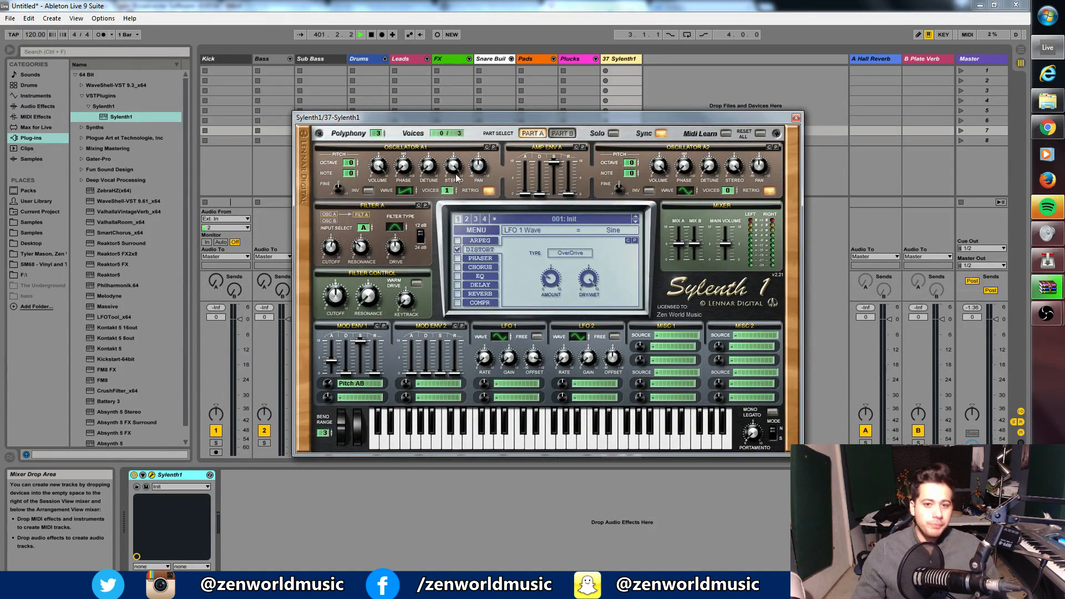
- Try the chorus effect in Single mode with feedback of about 85.71 % and an adjusted dry/wet mix
click(469, 268)
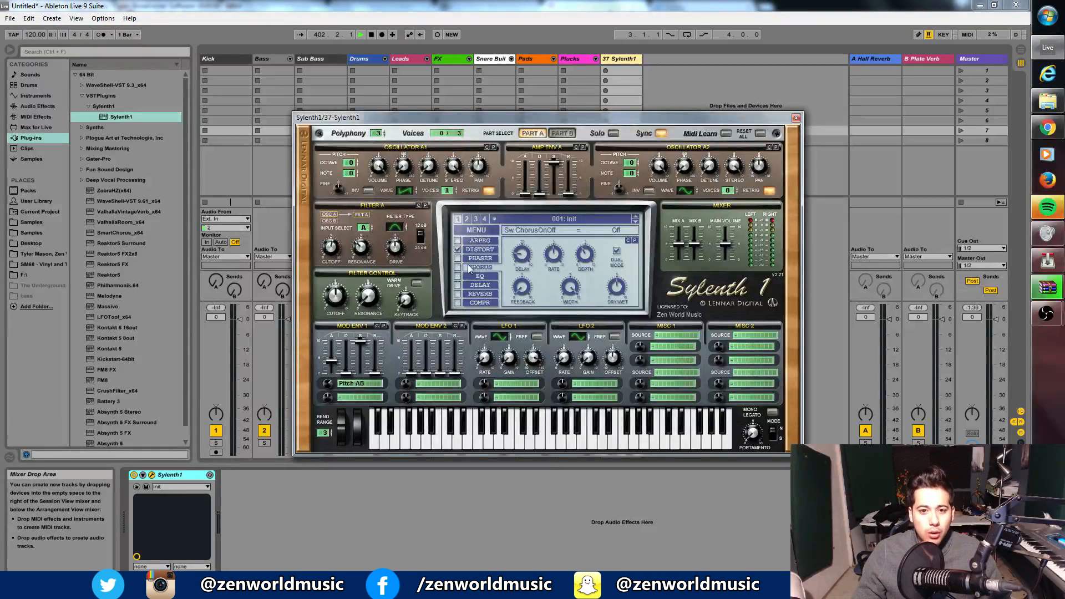
click(459, 268)
drag(618, 289, 632, 256)
click(616, 251)
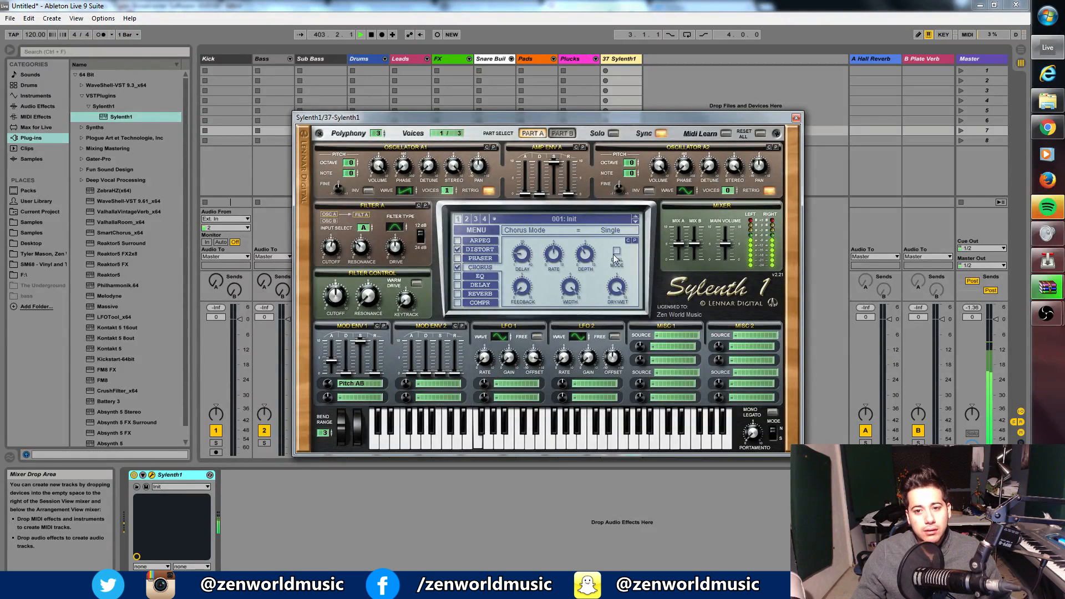
mouse_move(523, 291)
mouse_down()
mouse_move(530, 279)
mouse_move(505, 288)
mouse_up()
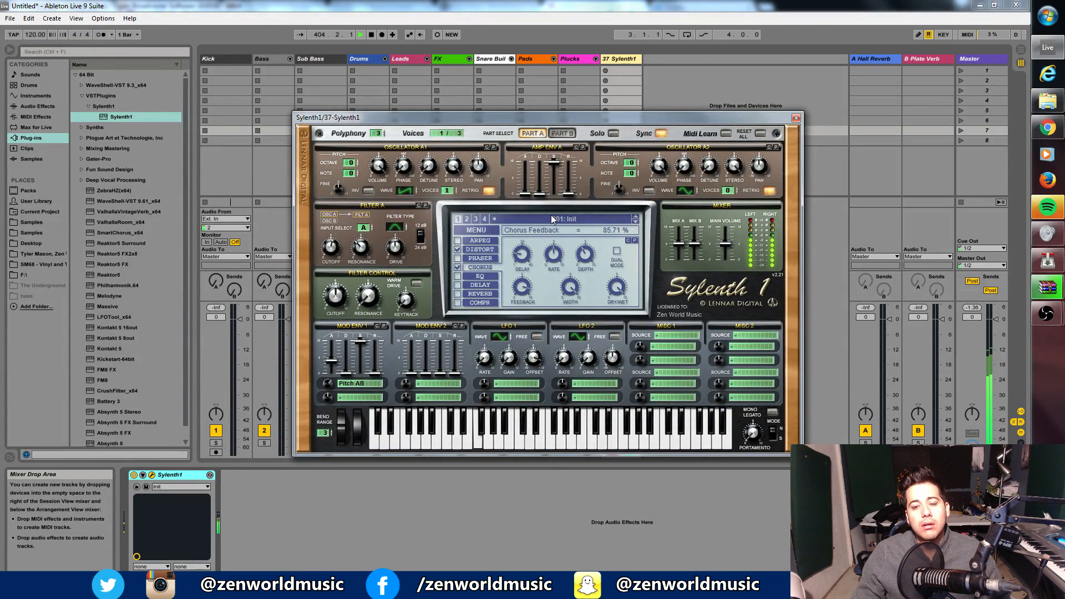
- Try the phaser with an adjusted dry/wet mix and a center frequency of about 0.62, and switch it off again
click(457, 258)
click(480, 258)
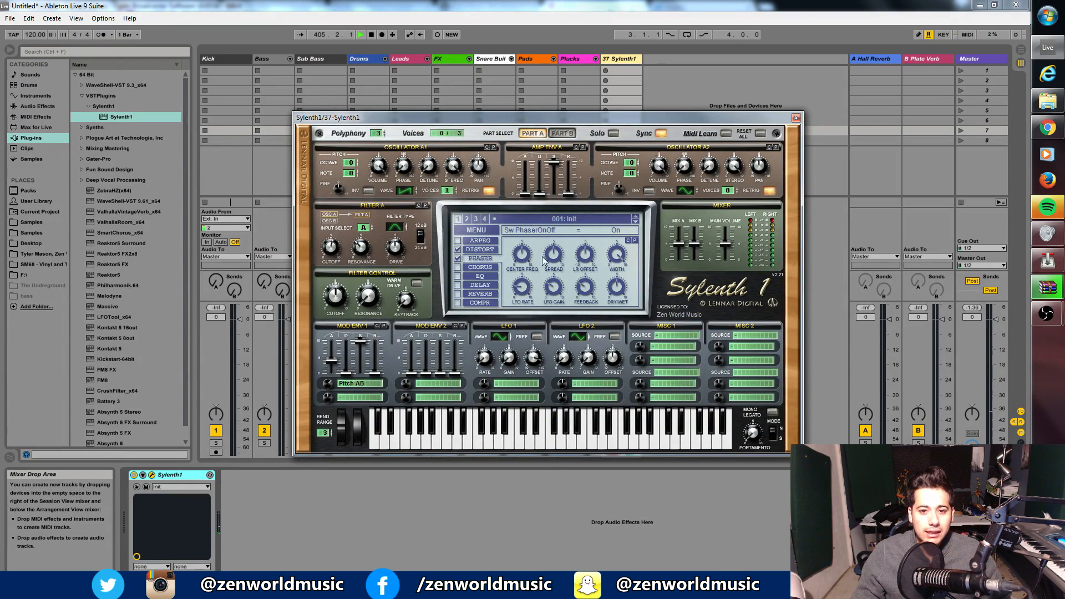
drag(619, 287, 659, 107)
drag(524, 277, 559, 290)
mouse_move(522, 257)
mouse_down()
mouse_move(500, 282)
mouse_move(539, 259)
mouse_up()
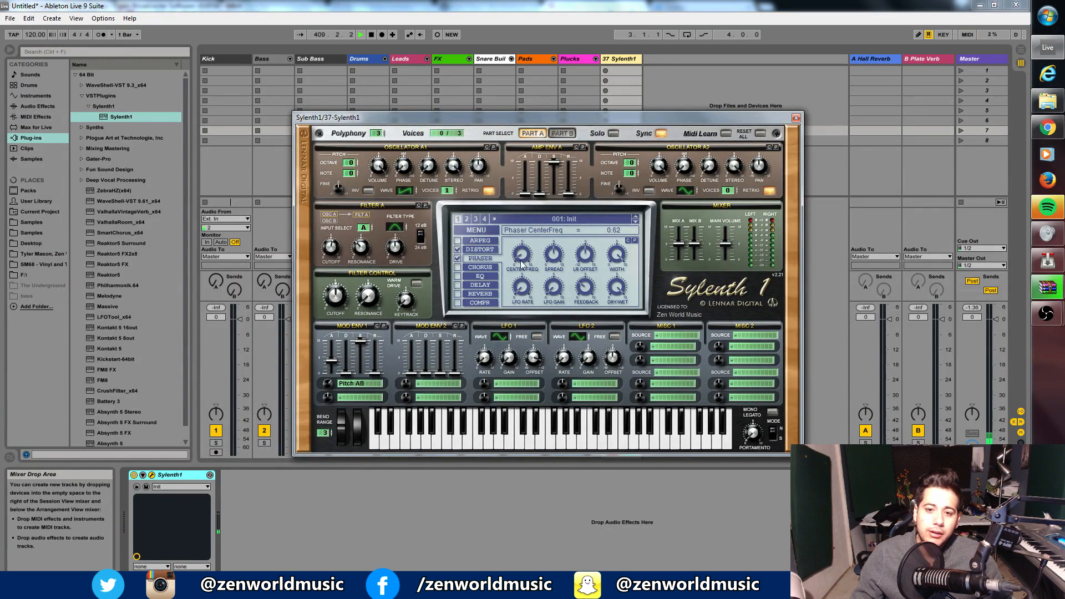
click(470, 260)
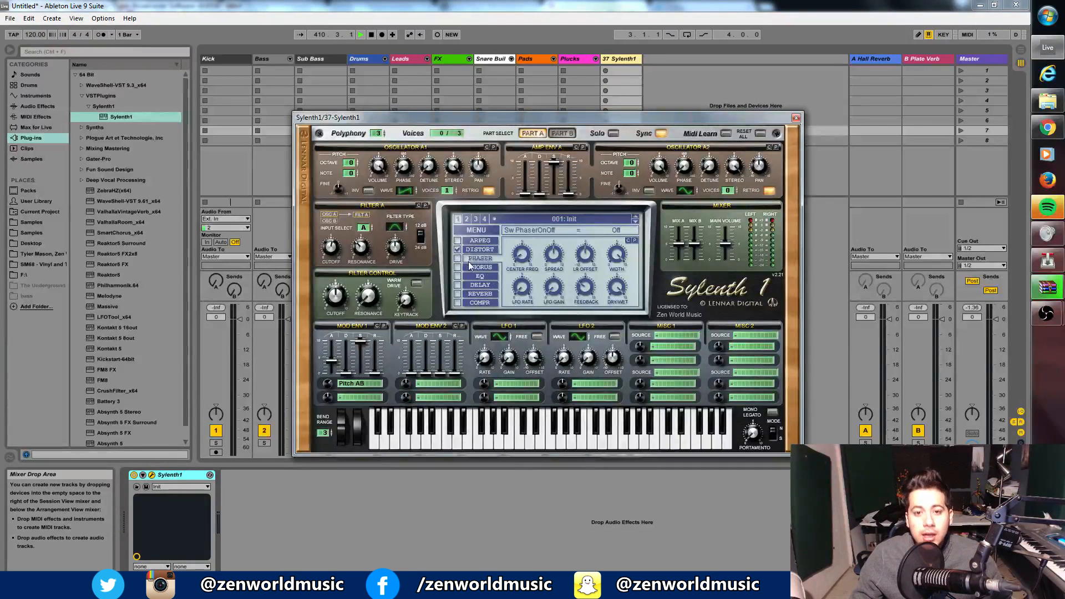
- Enable the reverb with a size of about 2.79 and 0.00 ms predelay, and the compressor with an attack of about 59.37 ms
click(482, 294)
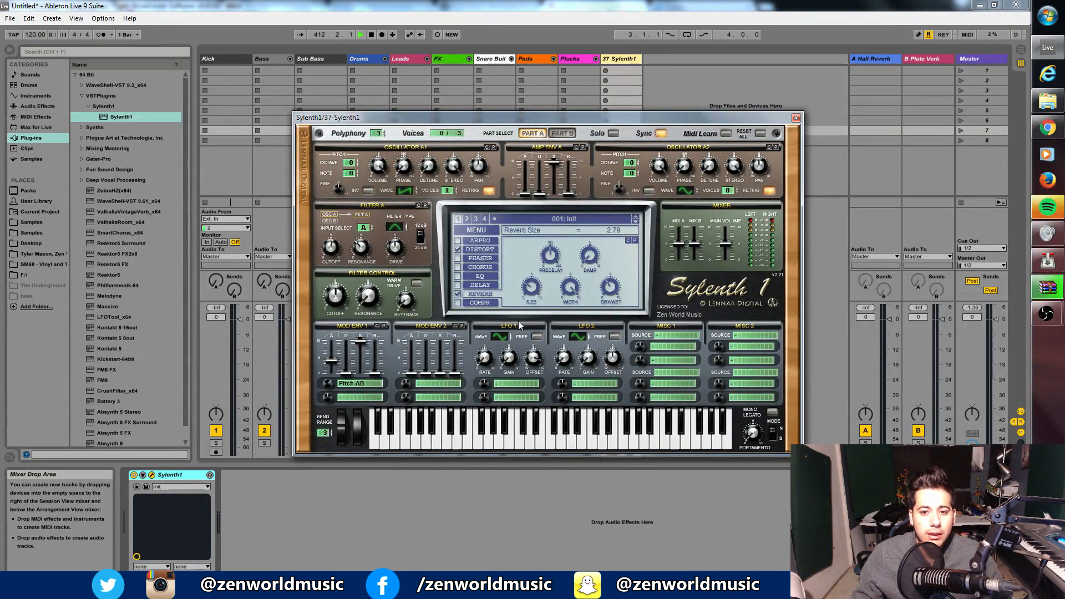
drag(610, 287, 610, 291)
drag(530, 287, 519, 304)
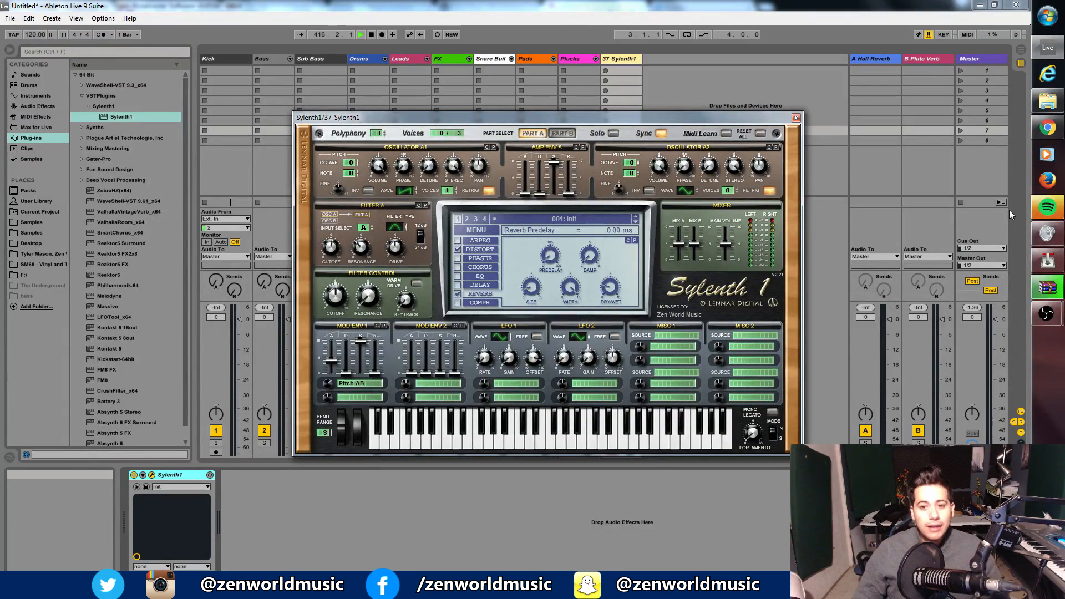
click(478, 304)
click(458, 303)
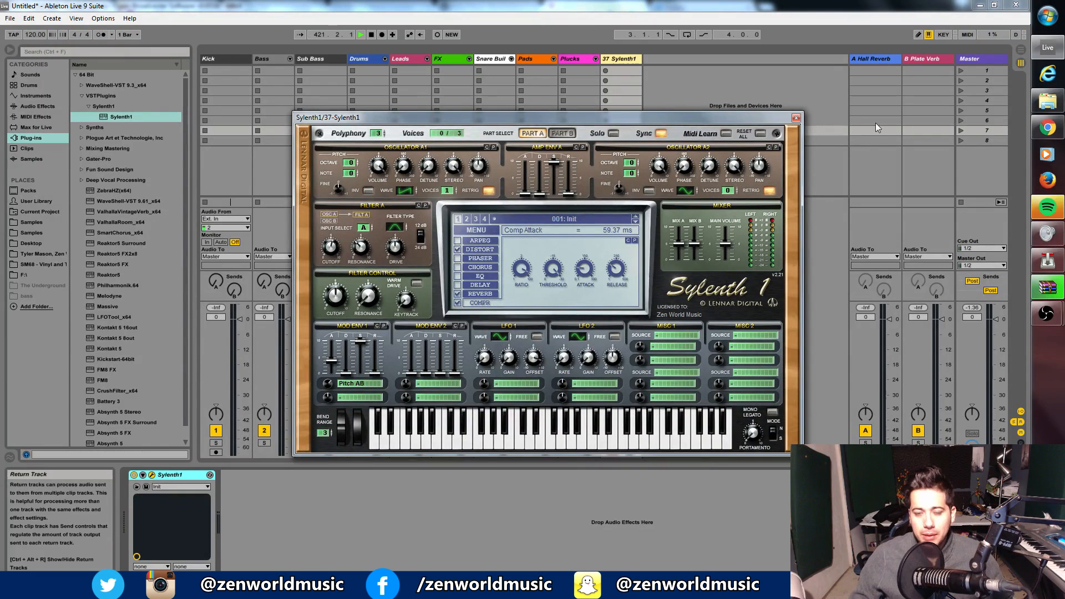
click(796, 118)
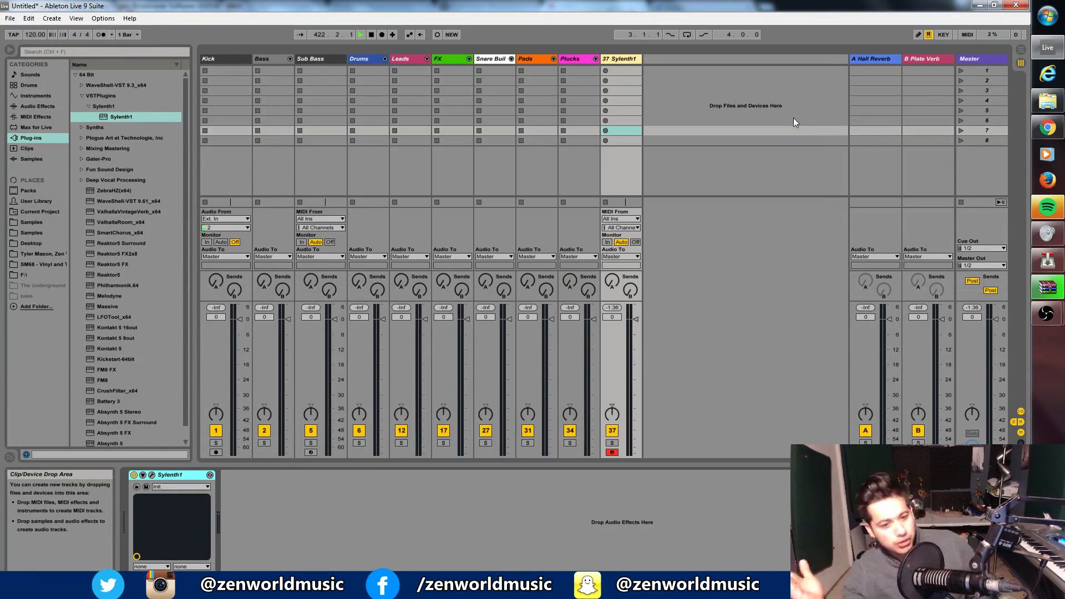
click(152, 476)
click(152, 476)
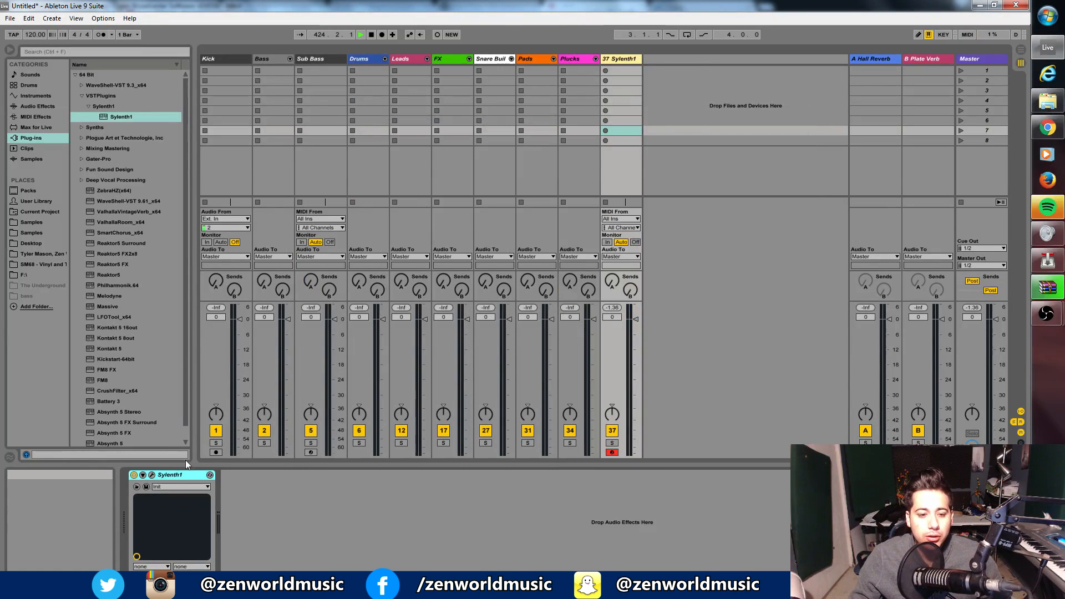
click(151, 475)
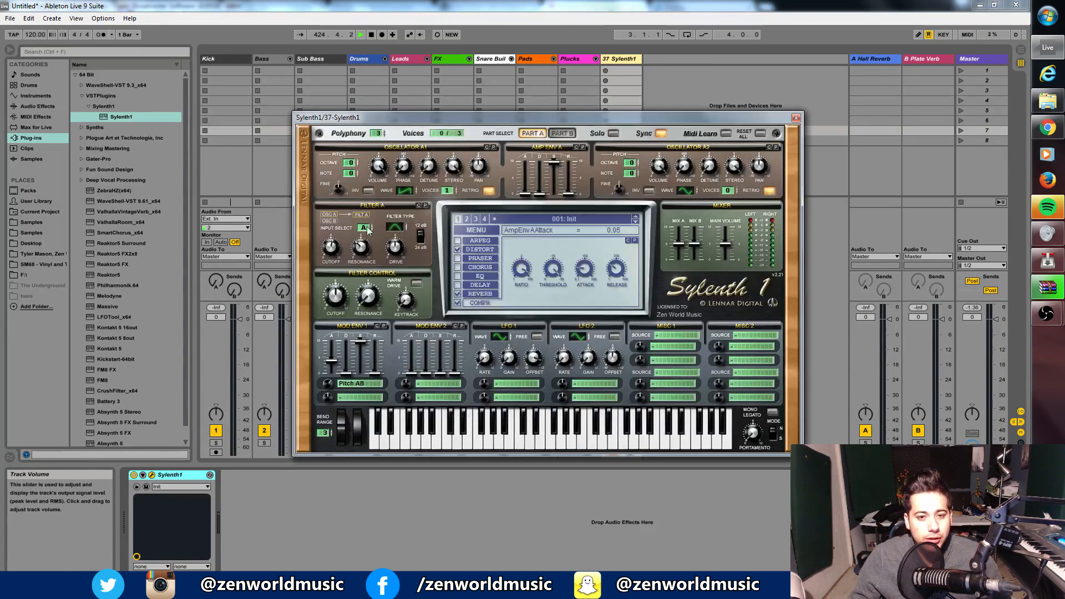
- Set oscillator A1's waveform to Sine
click(415, 189)
click(415, 189)
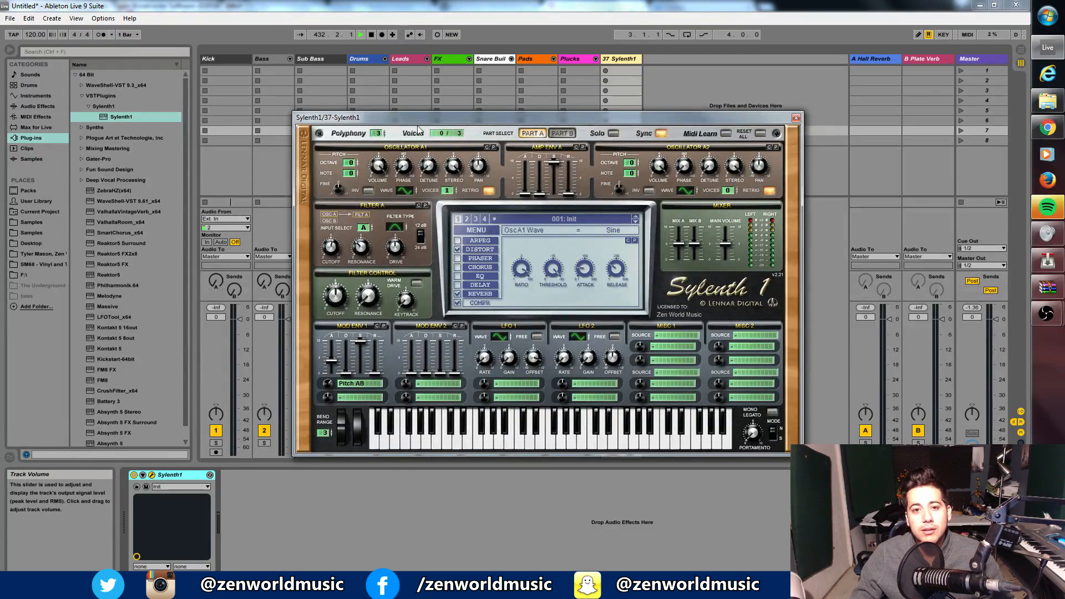
drag(424, 119, 355, 145)
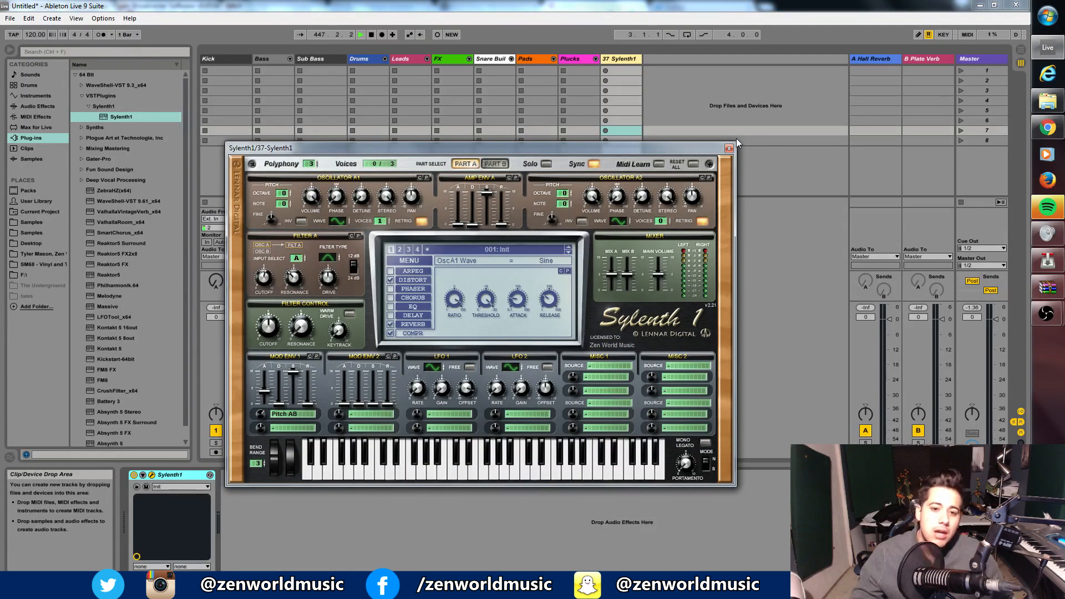
drag(694, 147, 807, 144)
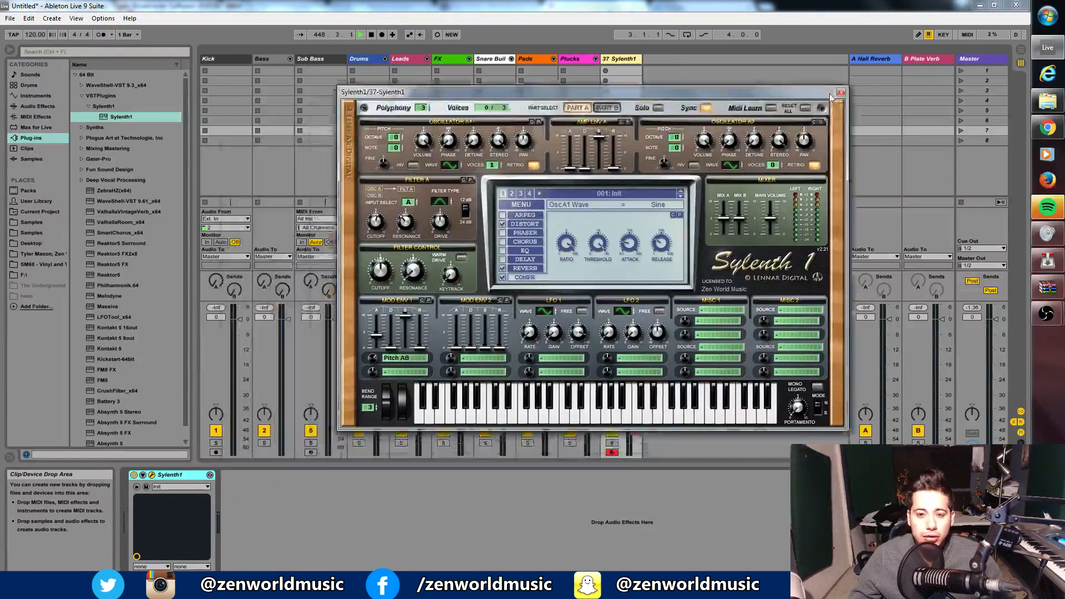